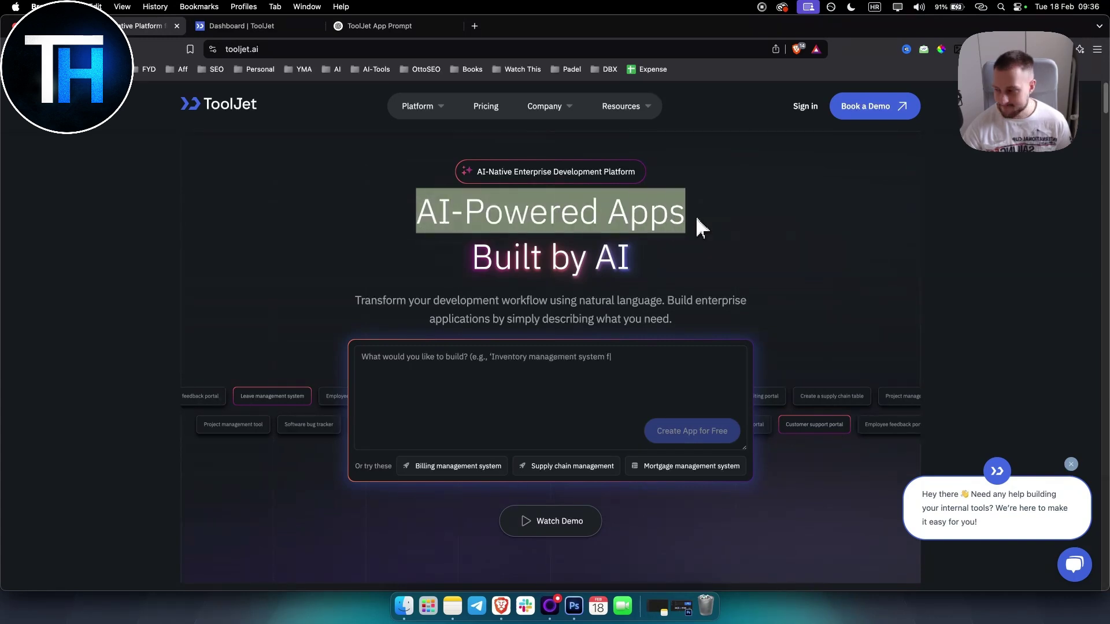
Review the ToolJet homepage's introduction, app prompt area and trusted enterprise teams section.
left_click(652, 256)
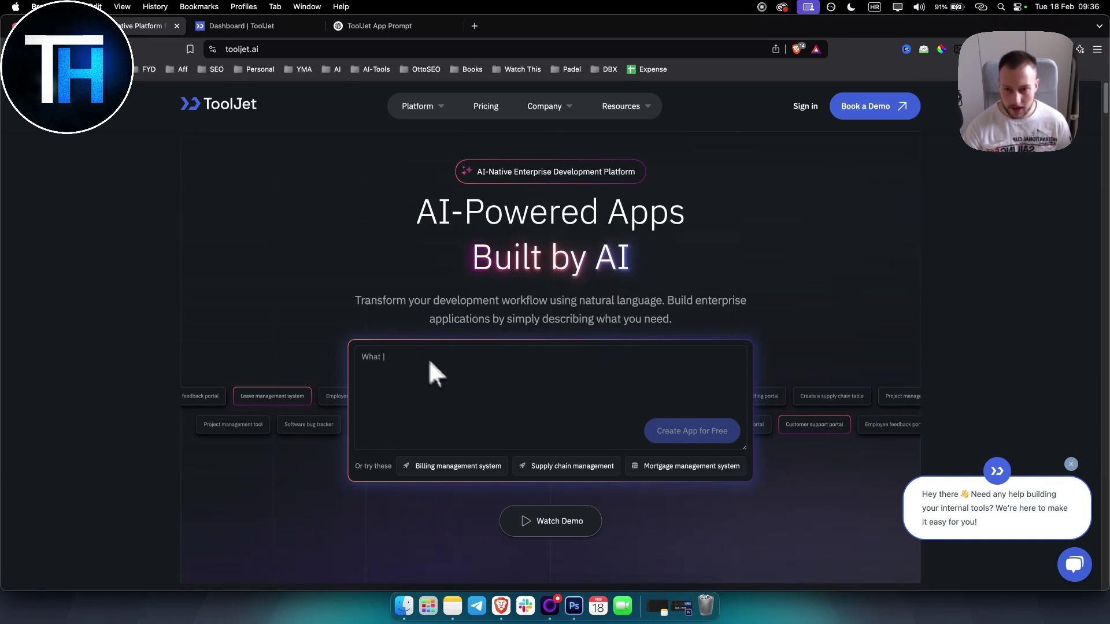
left_click_drag(370, 301, 658, 304)
left_click(512, 365)
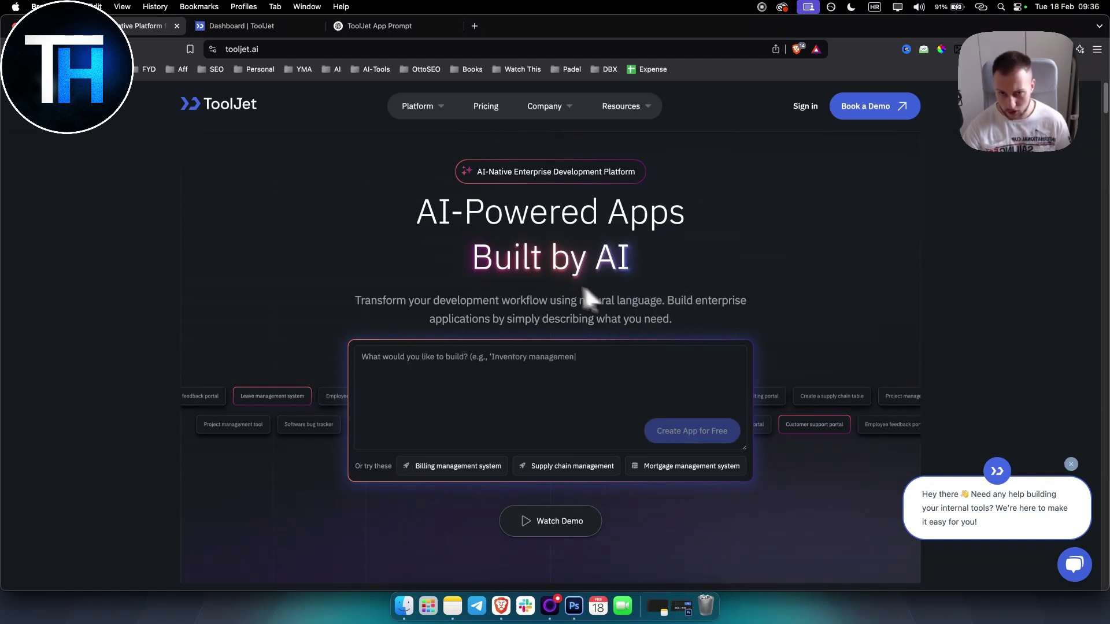
scroll(394, 252, "down", 6)
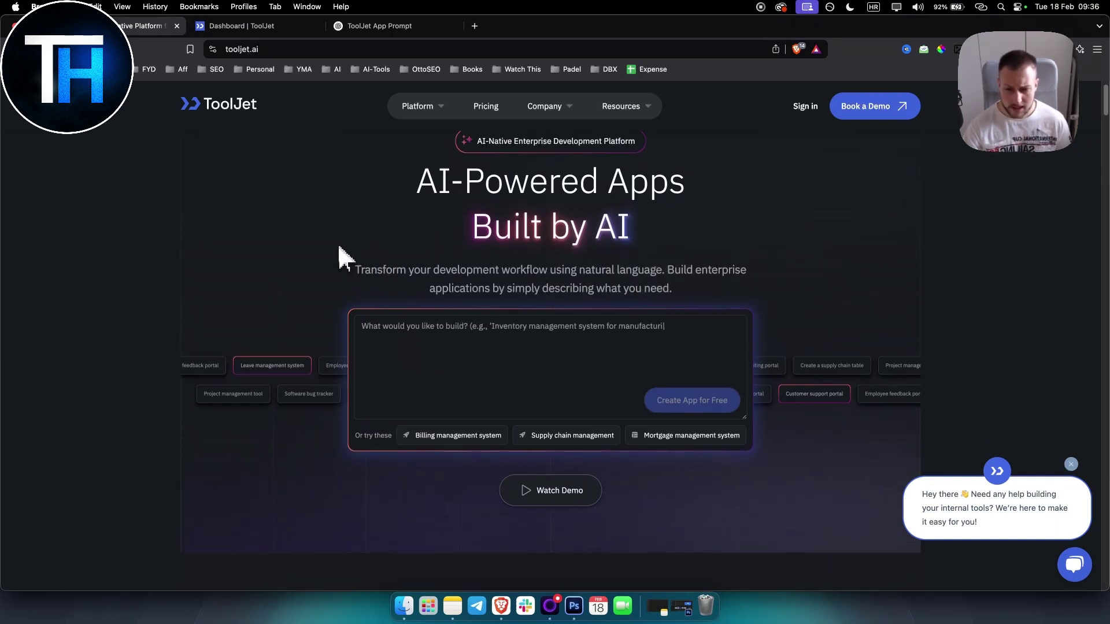
scroll(334, 254, "down", 7)
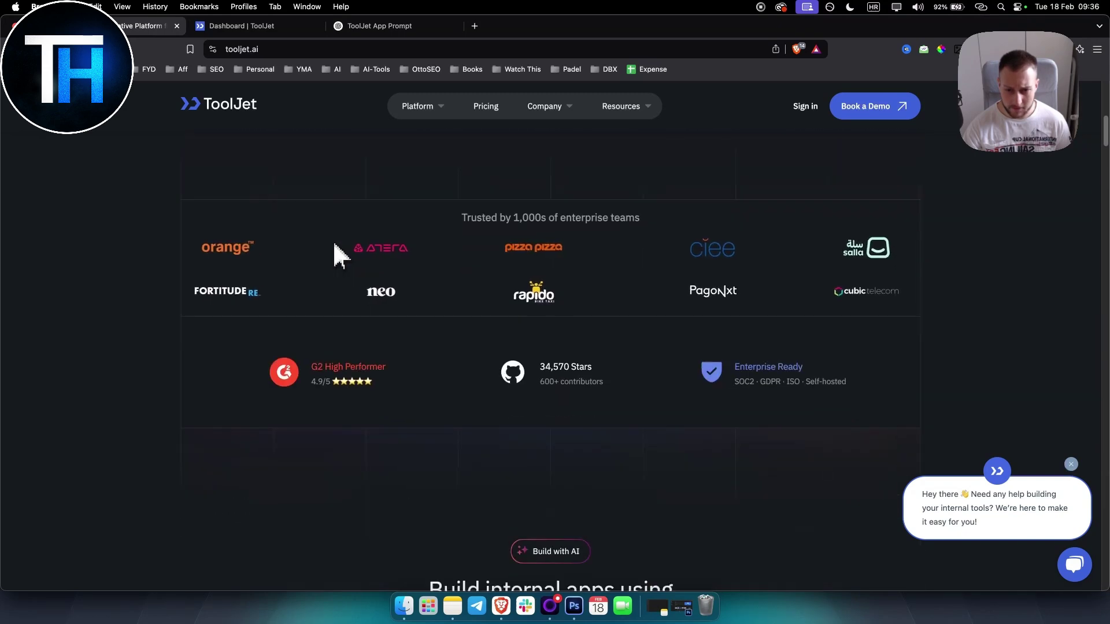
scroll(331, 243, "down", 3)
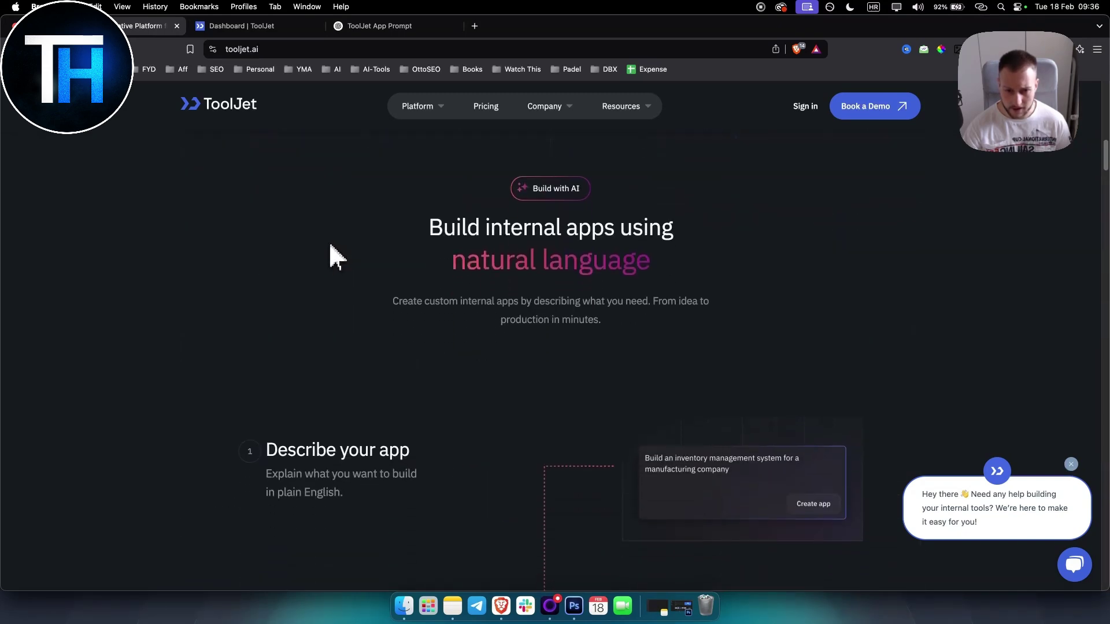
Read the five stages of building internal apps, from Describe your app through Debug, deploy & secure.
scroll(330, 255, "down", 2)
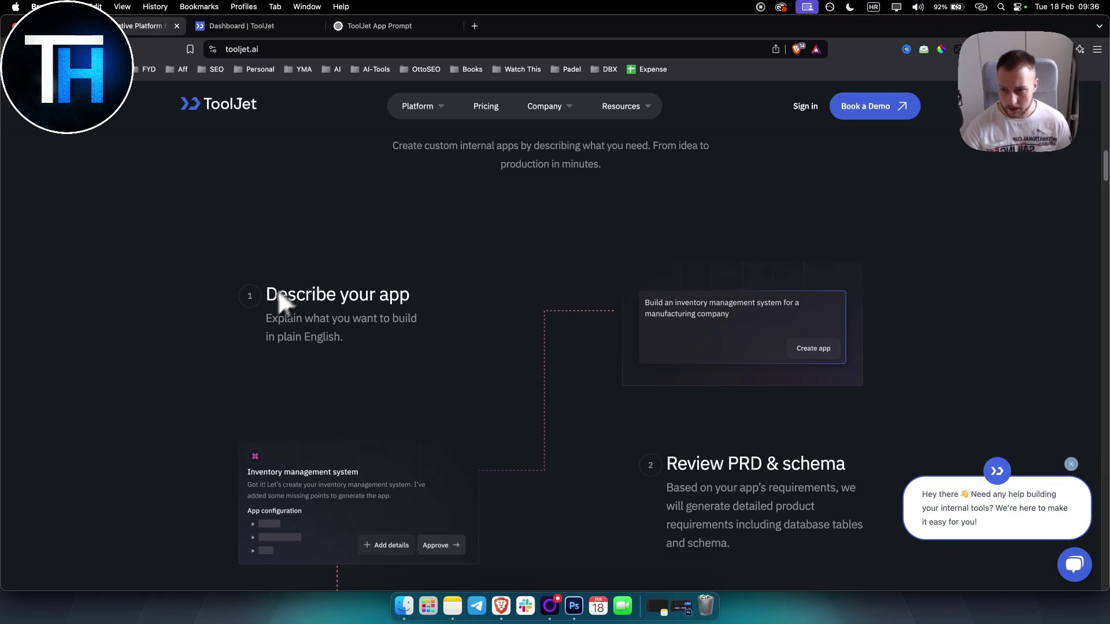
left_click_drag(261, 295, 382, 309)
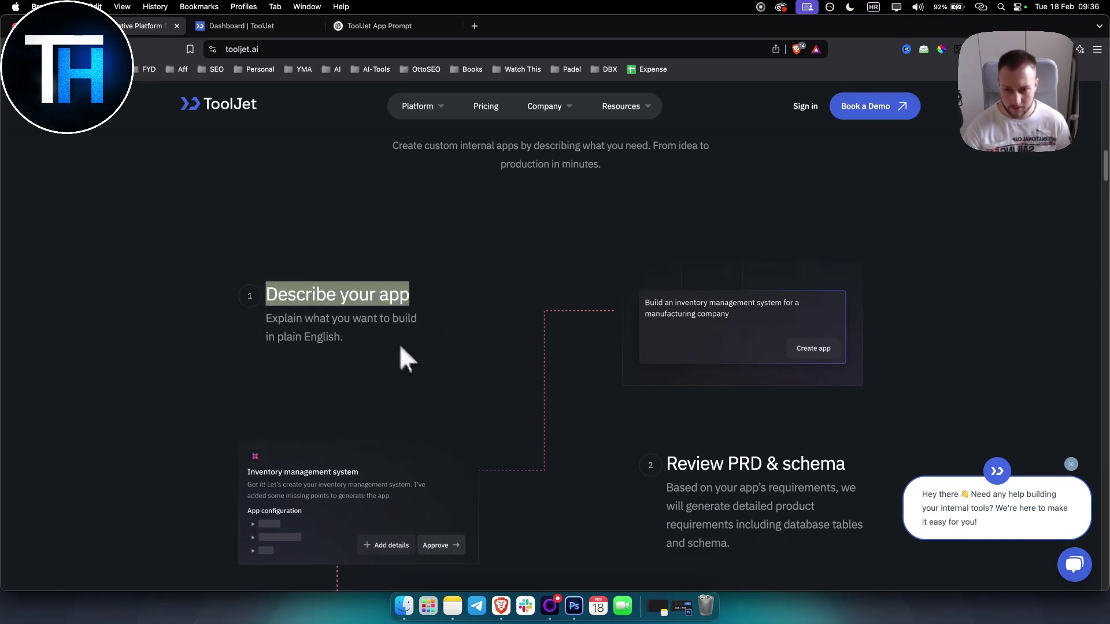
scroll(496, 379, "down", 2)
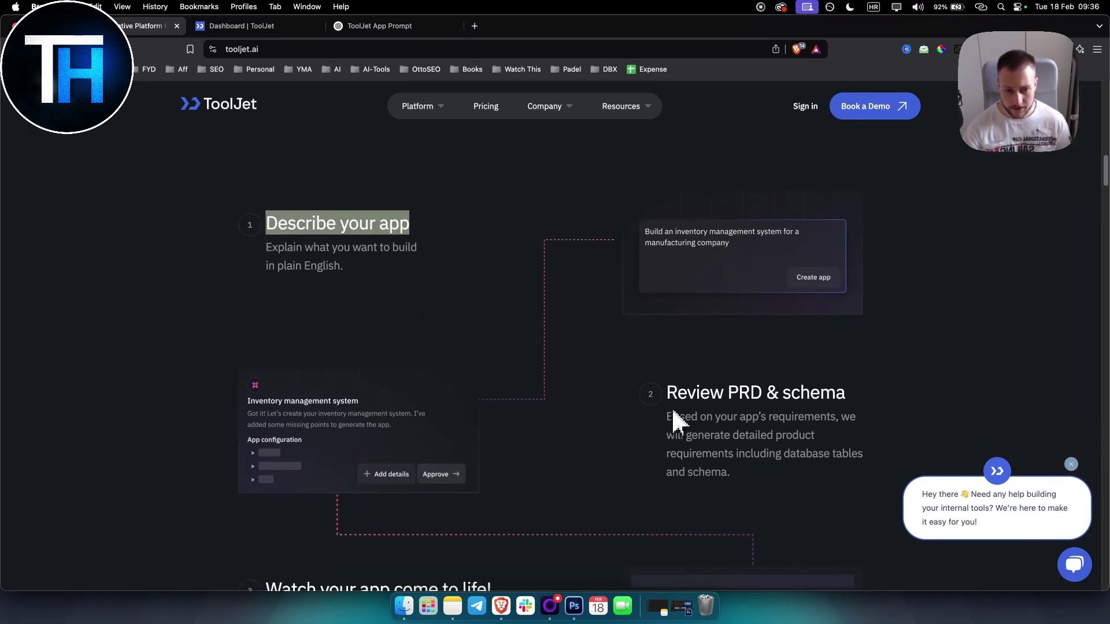
left_click_drag(667, 393, 794, 419)
left_click(697, 441)
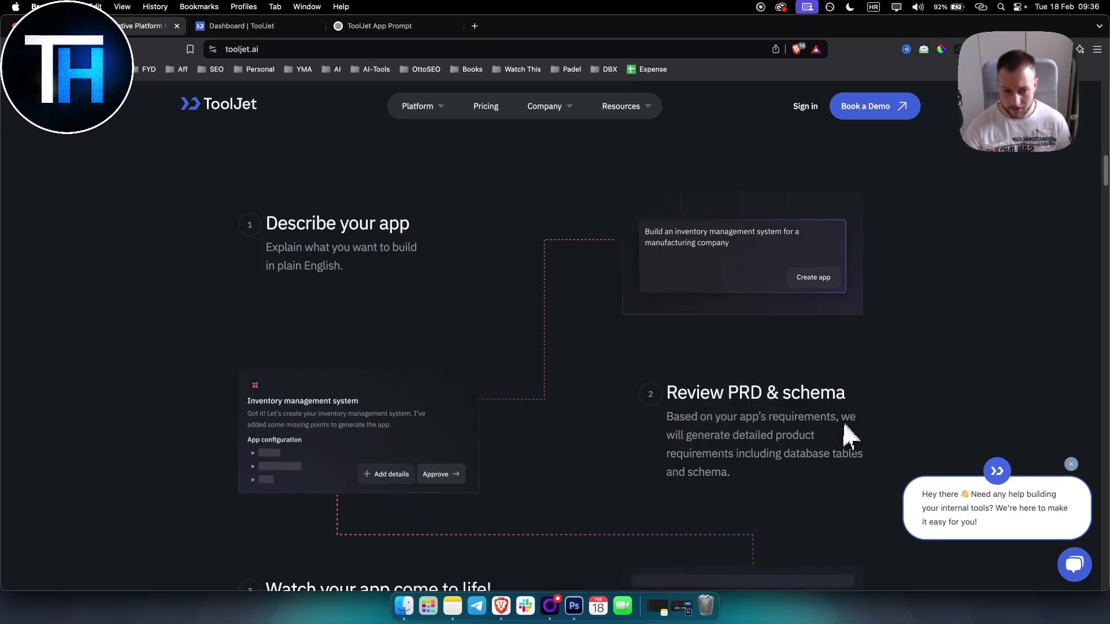
scroll(599, 428, "down", 5)
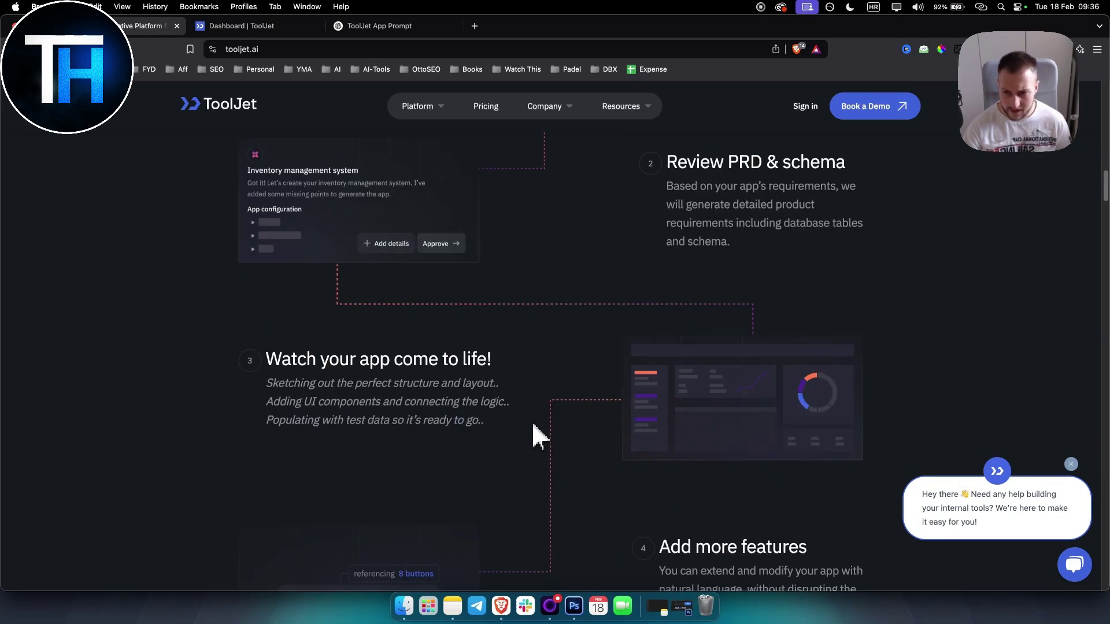
left_click_drag(275, 354, 493, 354)
scroll(523, 377, "down", 3)
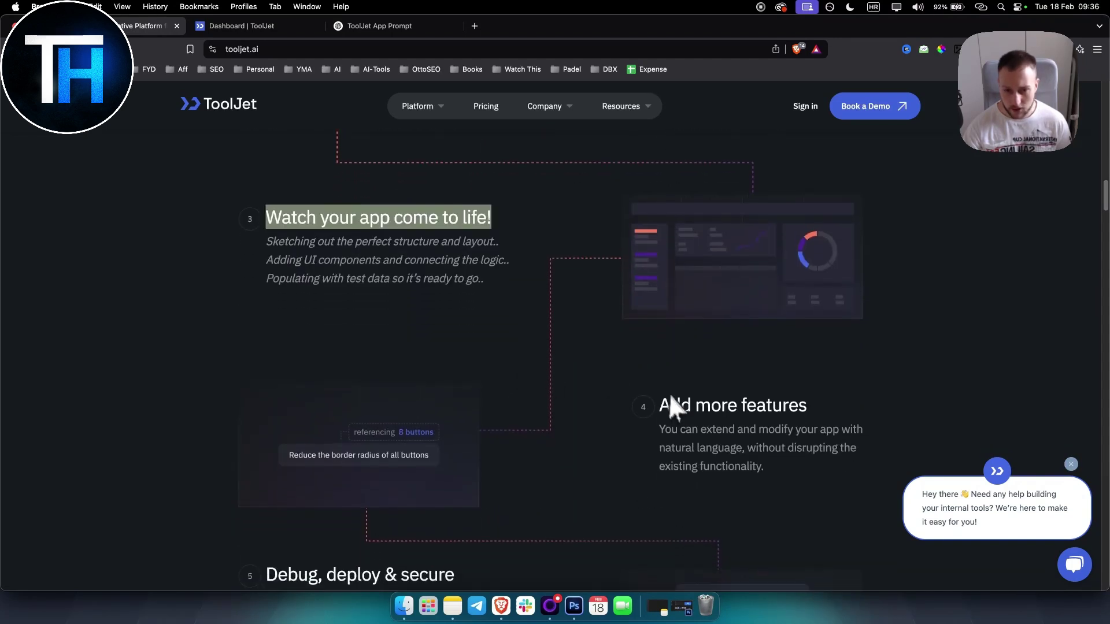
left_click_drag(658, 402, 769, 426)
scroll(619, 439, "down", 4)
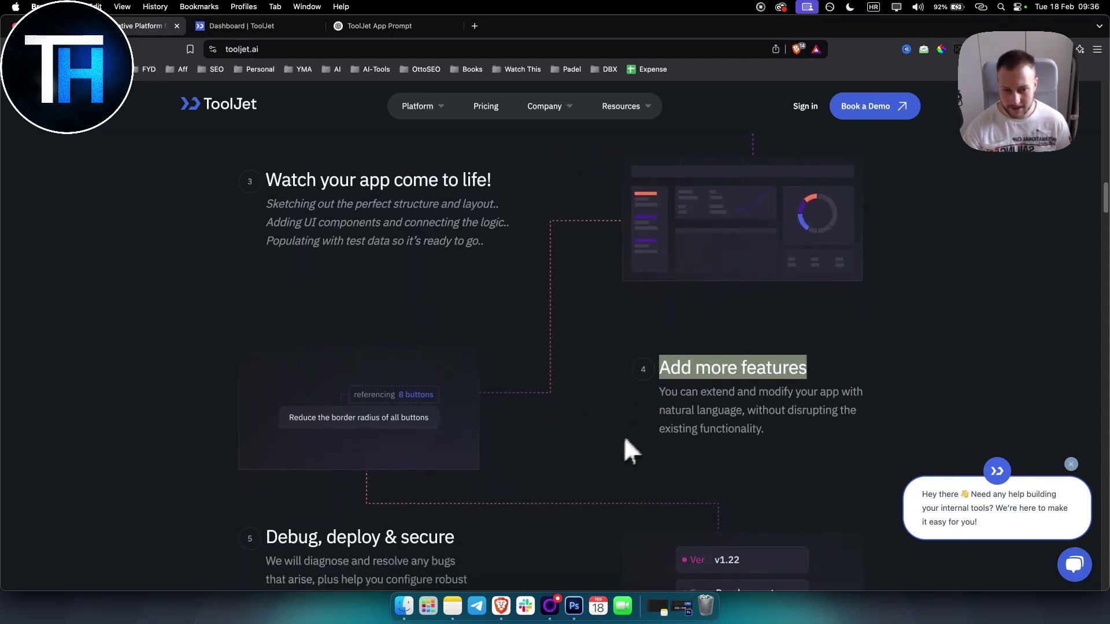
left_click_drag(264, 393, 463, 402)
left_click(463, 404)
scroll(612, 404, "down", 1)
scroll(607, 394, "down", 1)
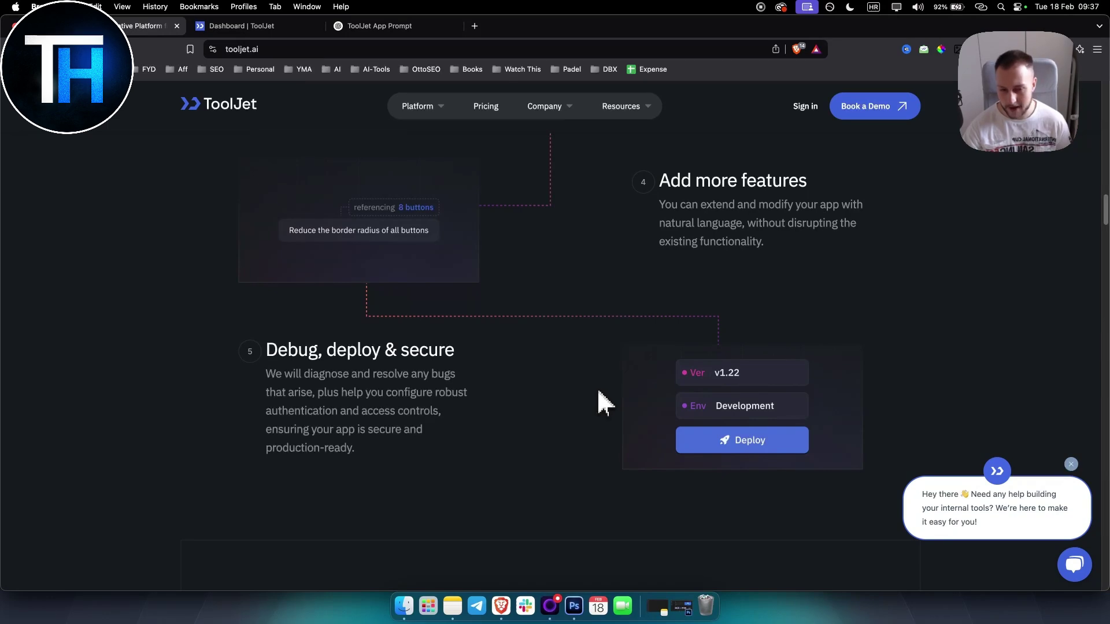
Examine the homepage sections on developer time spent on internal apps and the balance of AI and human control.
scroll(598, 391, "down", 4)
scroll(595, 392, "down", 3)
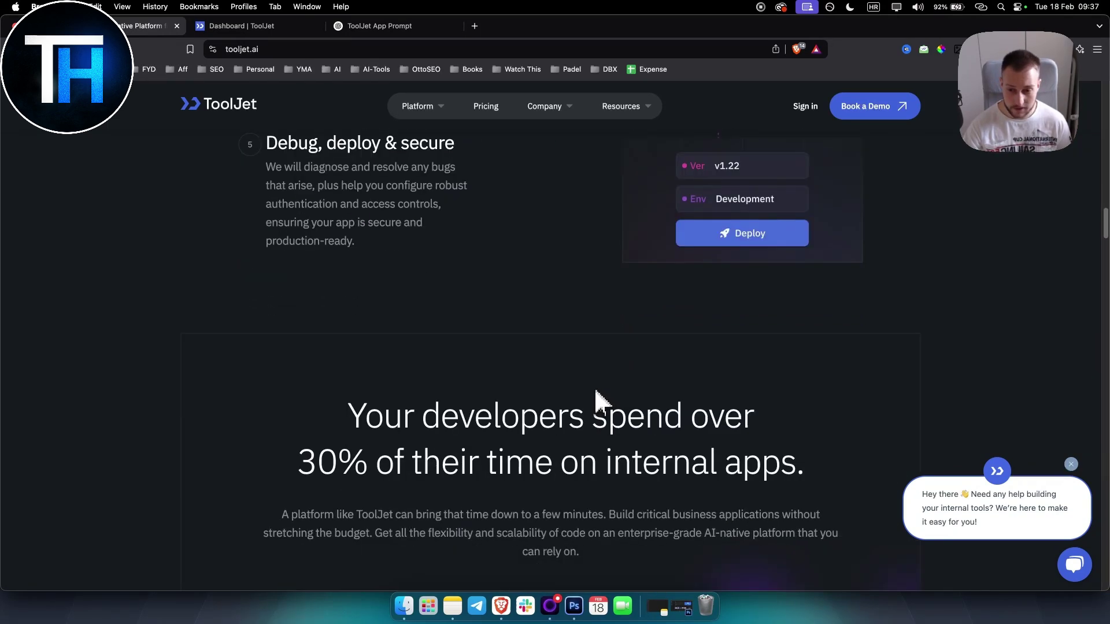
left_click_drag(349, 372, 818, 426)
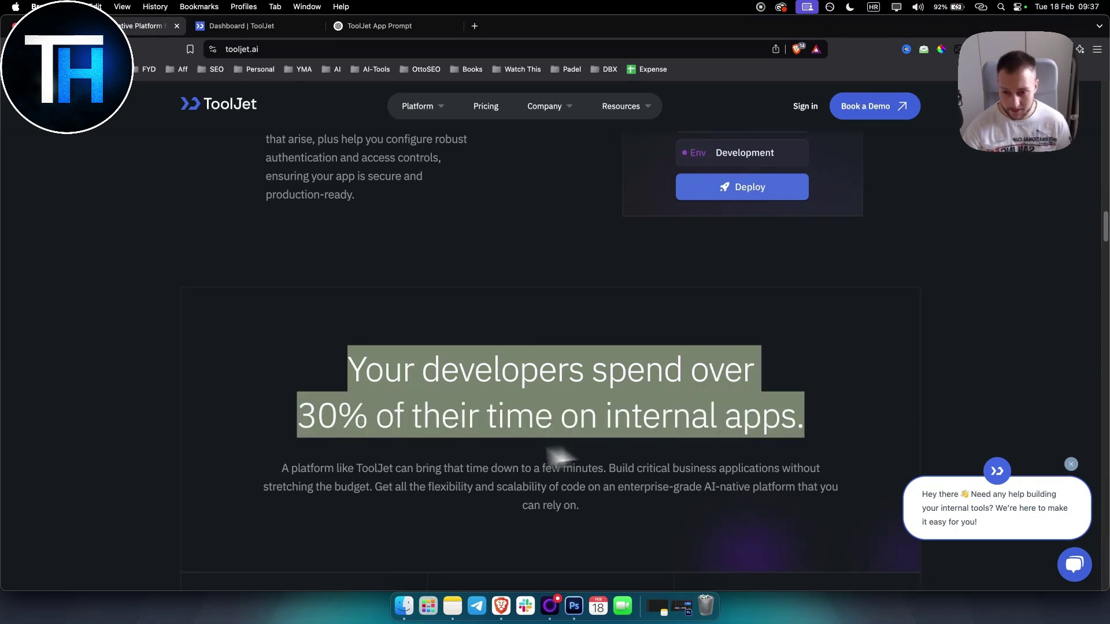
left_click_drag(356, 469, 401, 471)
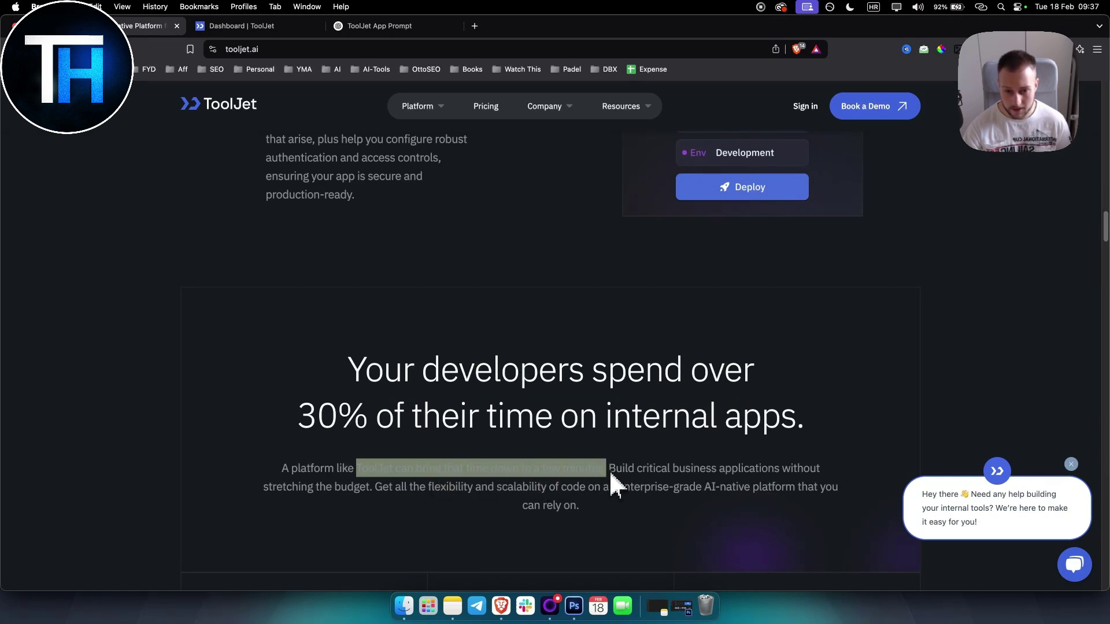
scroll(652, 435, "down", 5)
scroll(648, 432, "down", 1)
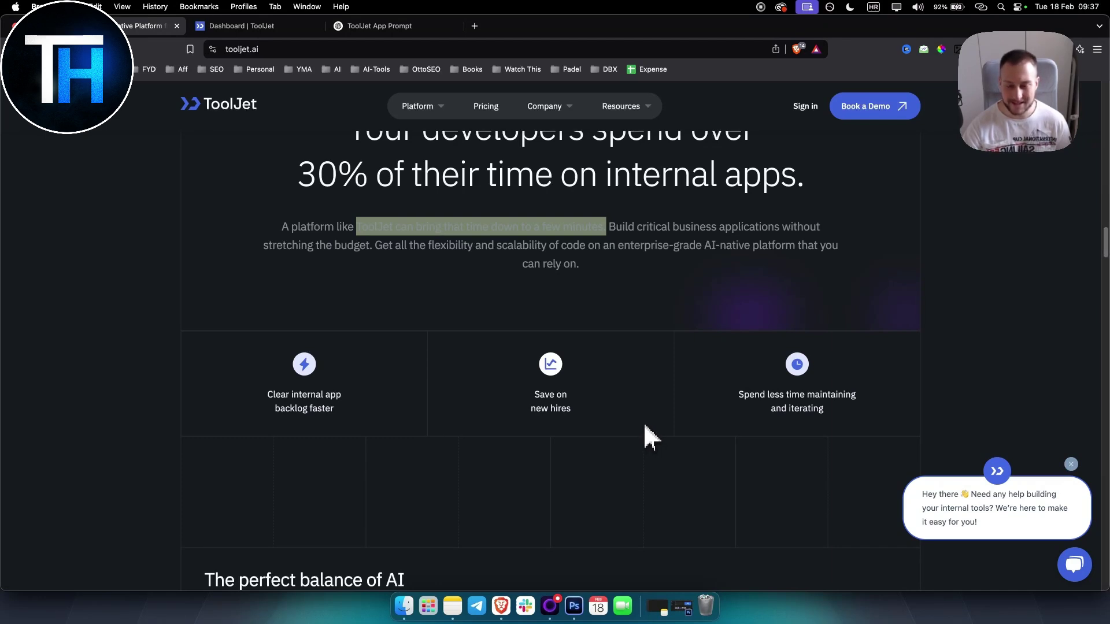
scroll(643, 424, "down", 2)
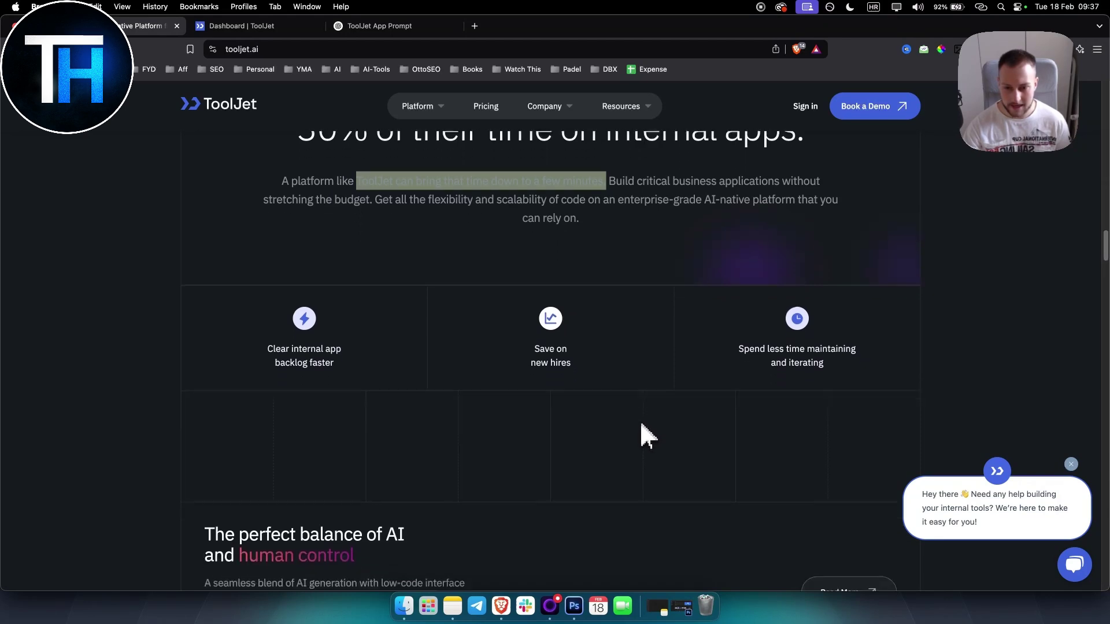
scroll(640, 424, "down", 8)
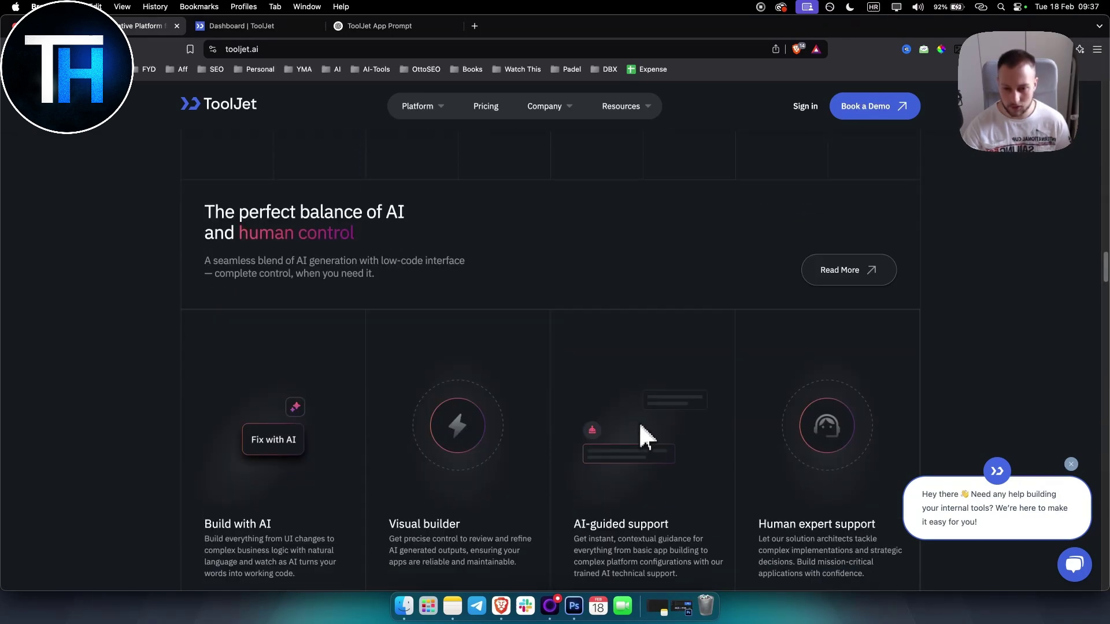
scroll(640, 426, "down", 5)
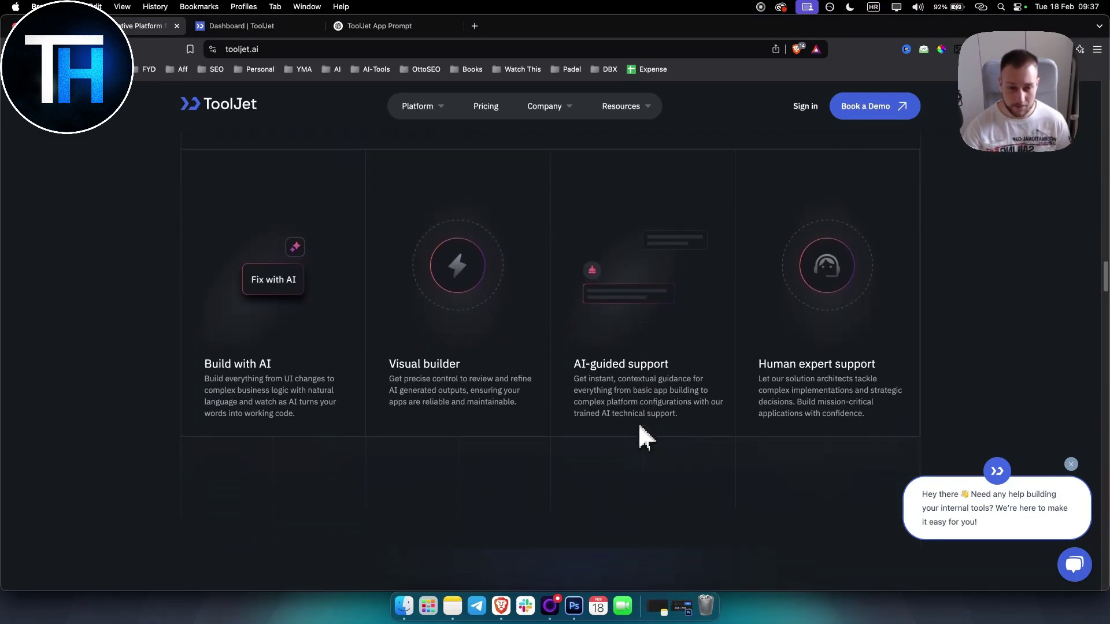
scroll(643, 437, "down", 7)
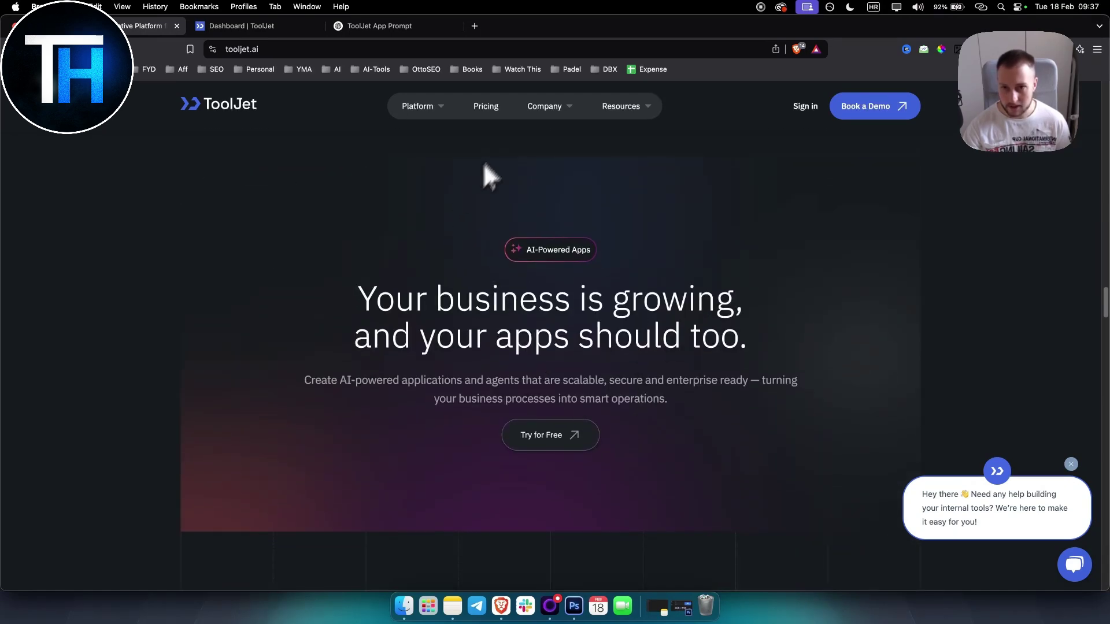
Open the pricing page and compare the Self-Hosted plans under Monthly and Annual billing.
left_click(492, 113)
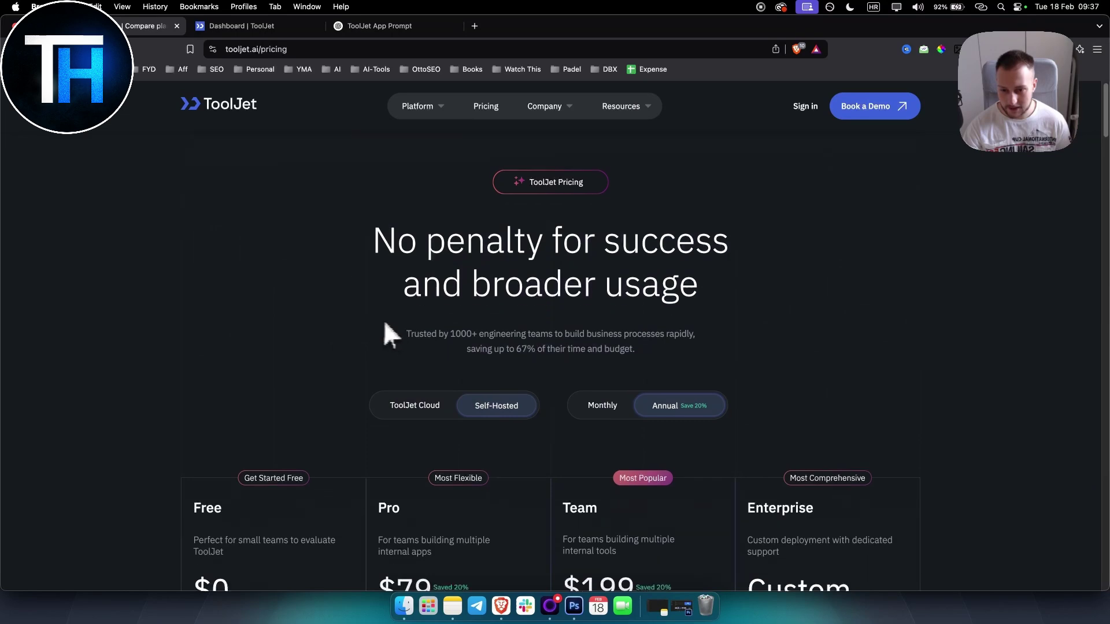
scroll(383, 320, "down", 4)
scroll(355, 318, "down", 1)
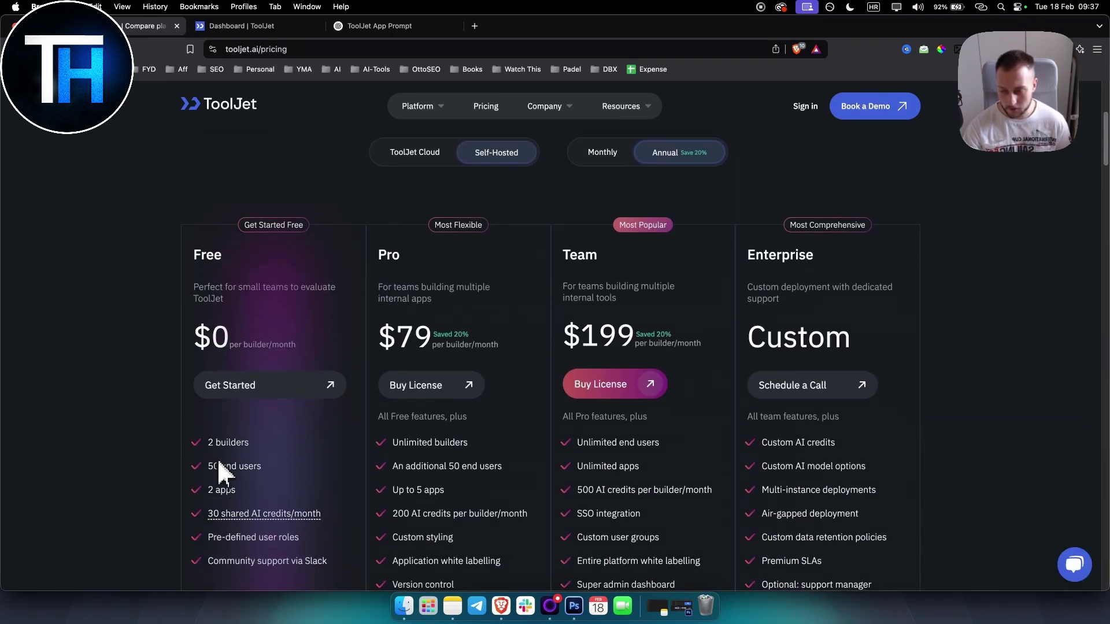
scroll(274, 484, "down", 1)
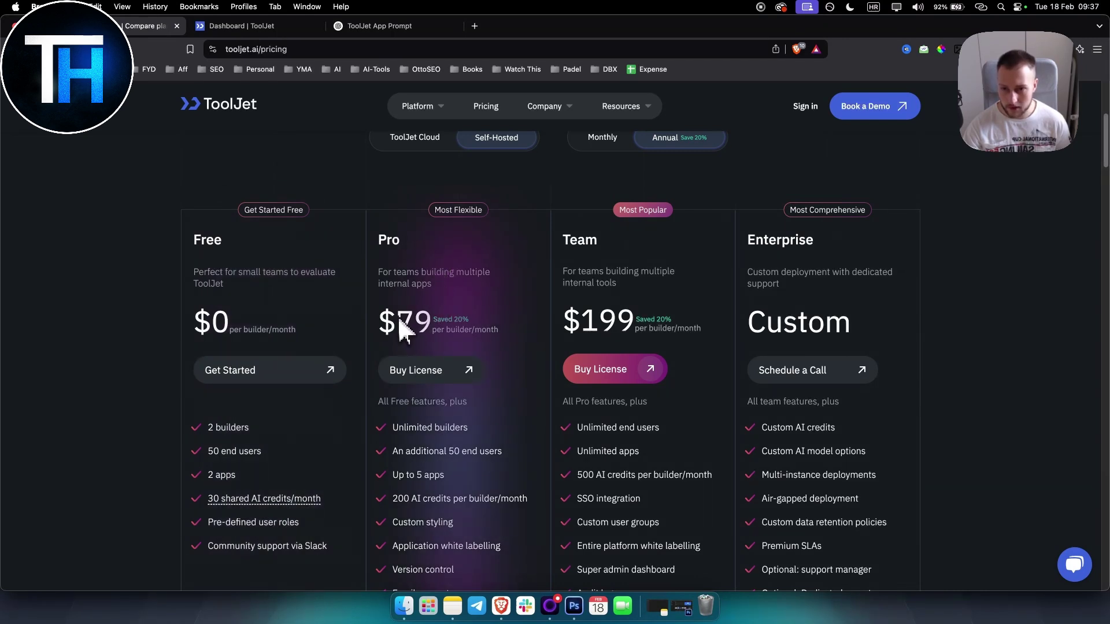
left_click(602, 138)
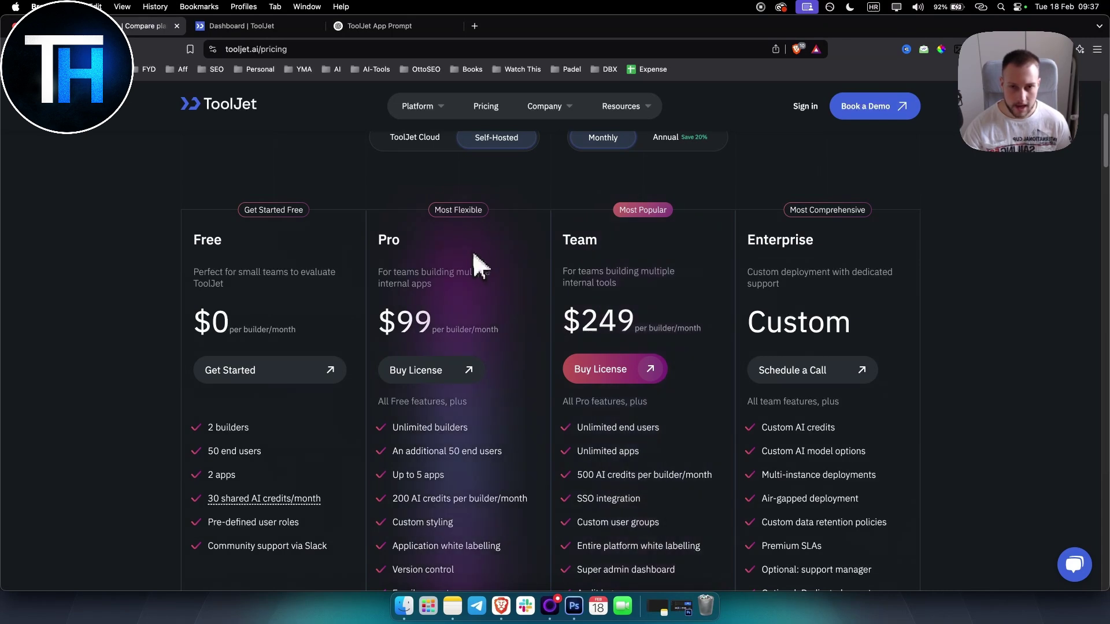
left_click(667, 137)
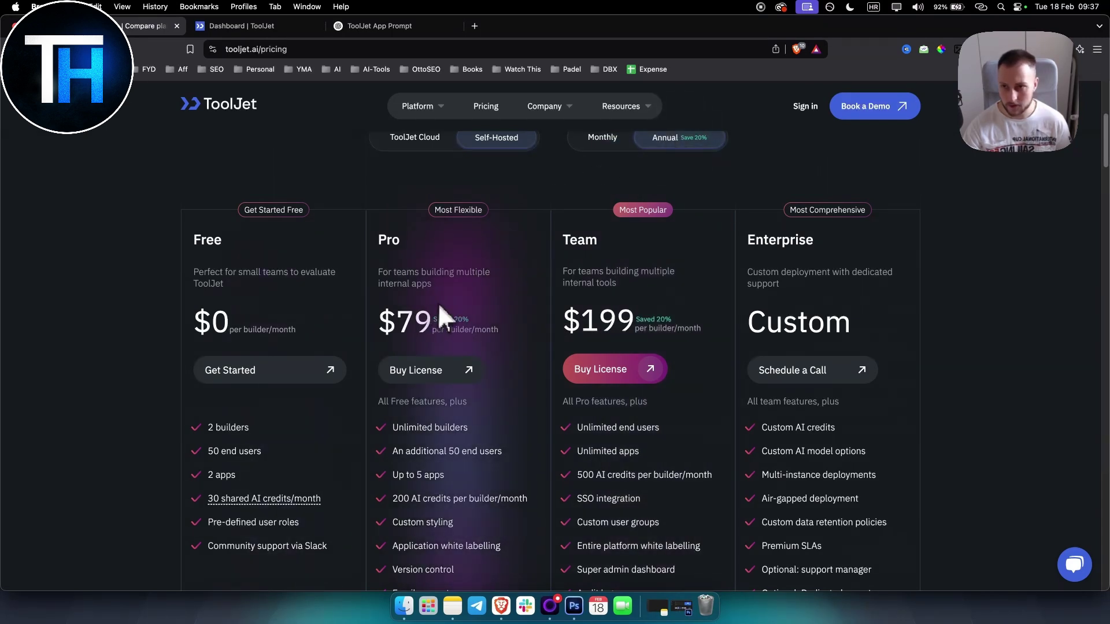
Switch to the ToolJet workspace dashboard and preview dark mode before restoring light mode.
left_click(227, 30)
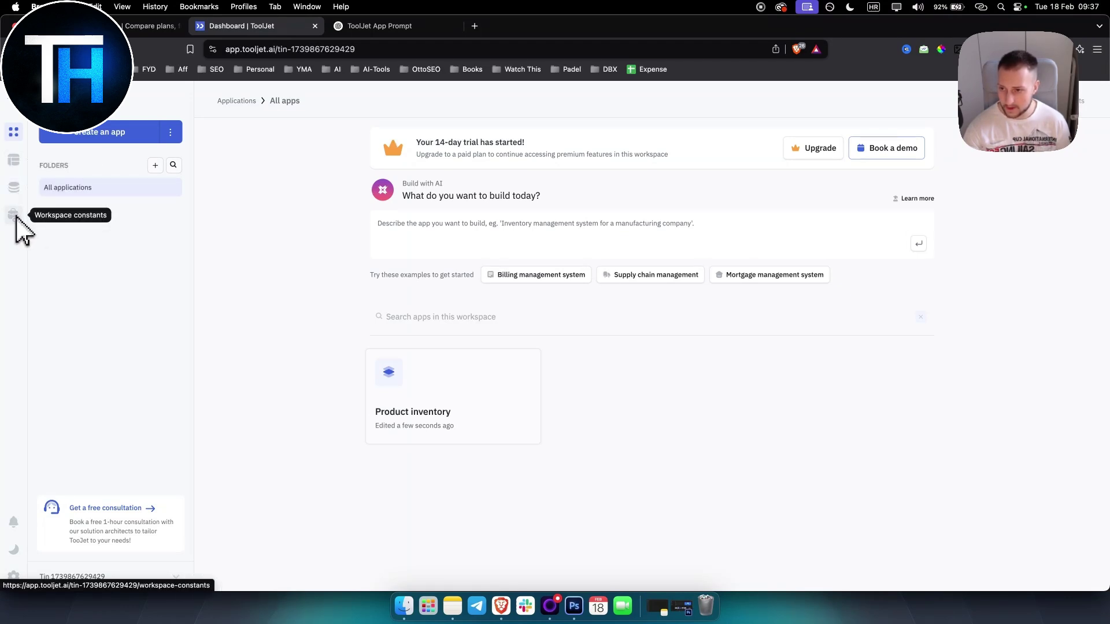
left_click(13, 550)
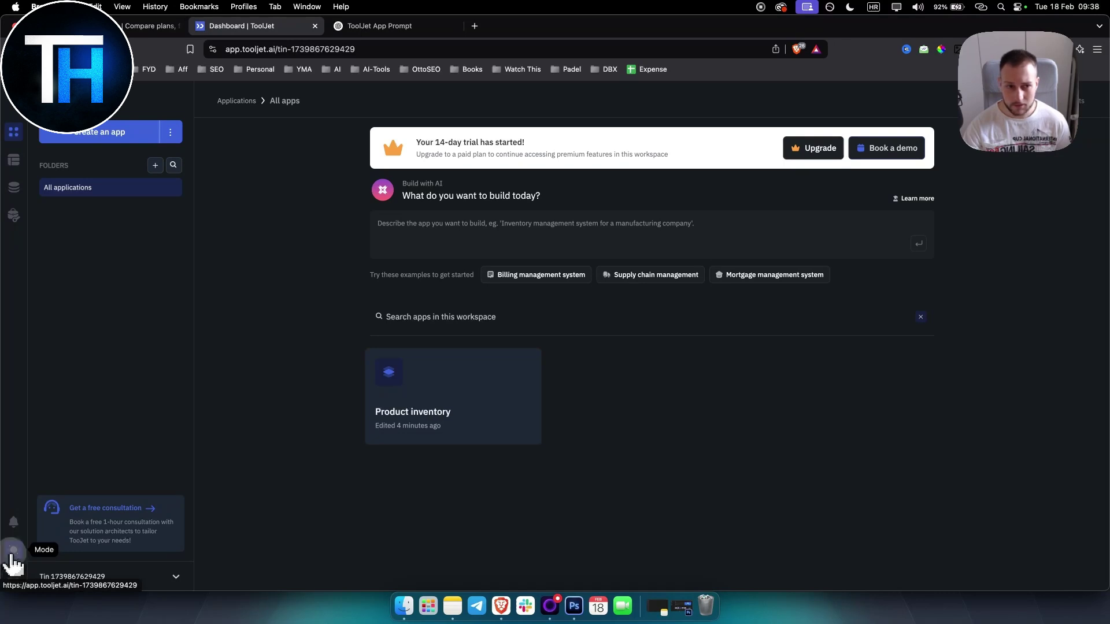
left_click(13, 552)
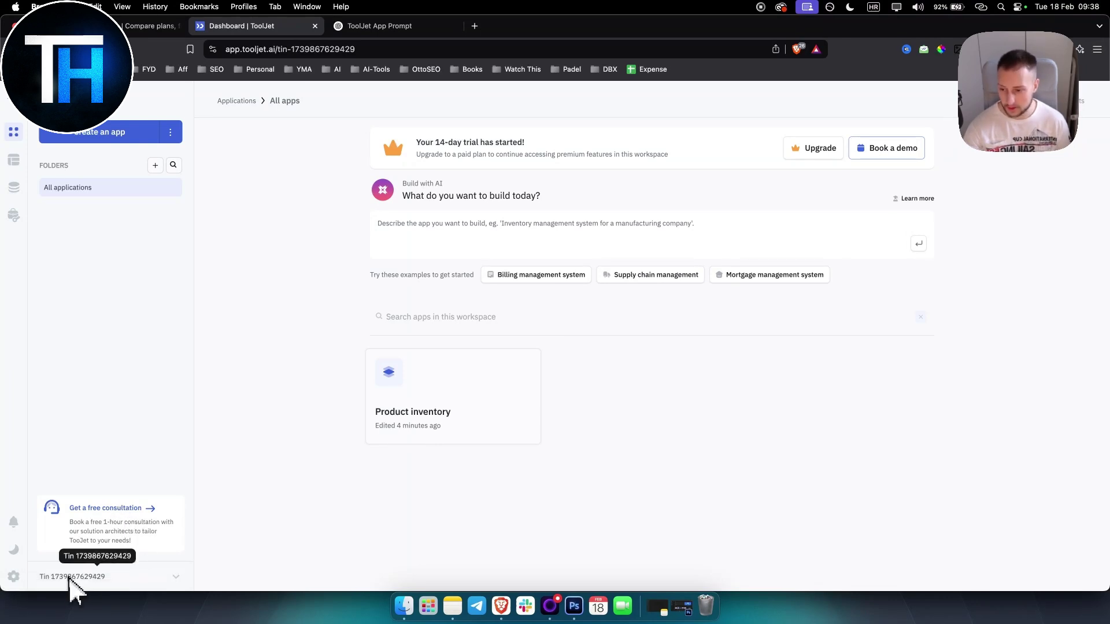
Inspect the workspace settings for users, groups, workspace login and Git configuration, and return to the applications dashboard.
left_click(13, 575)
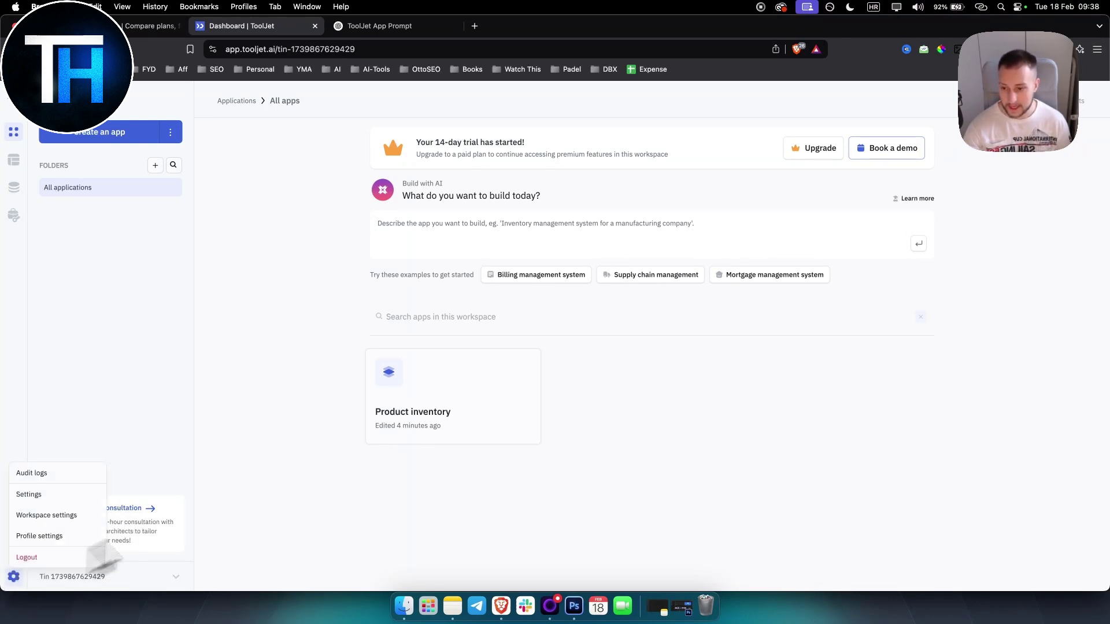
left_click(56, 516)
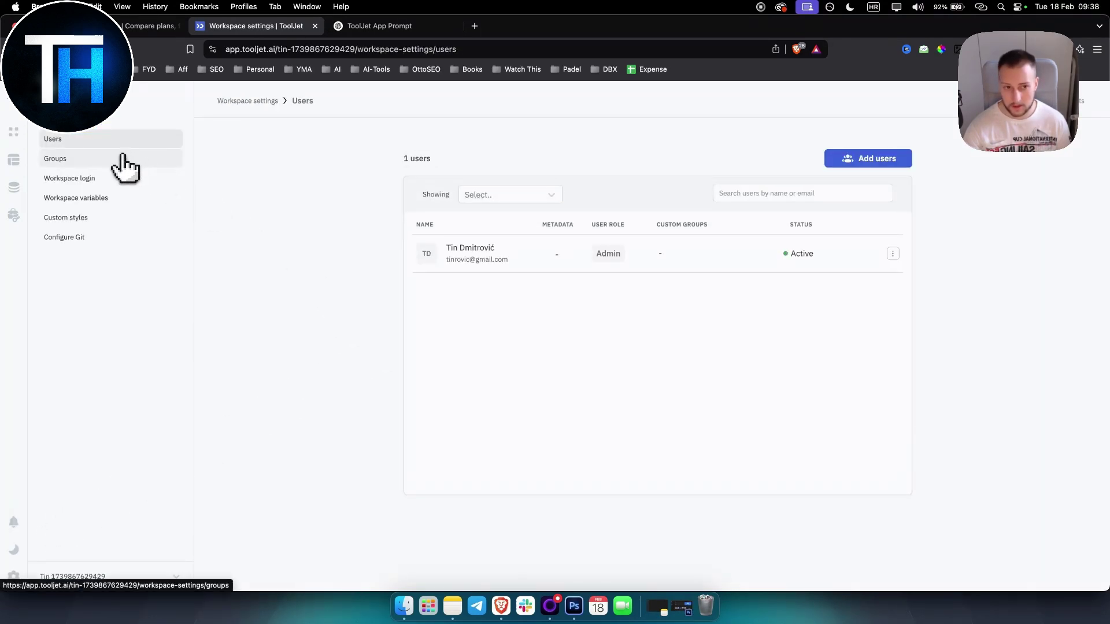
left_click(61, 159)
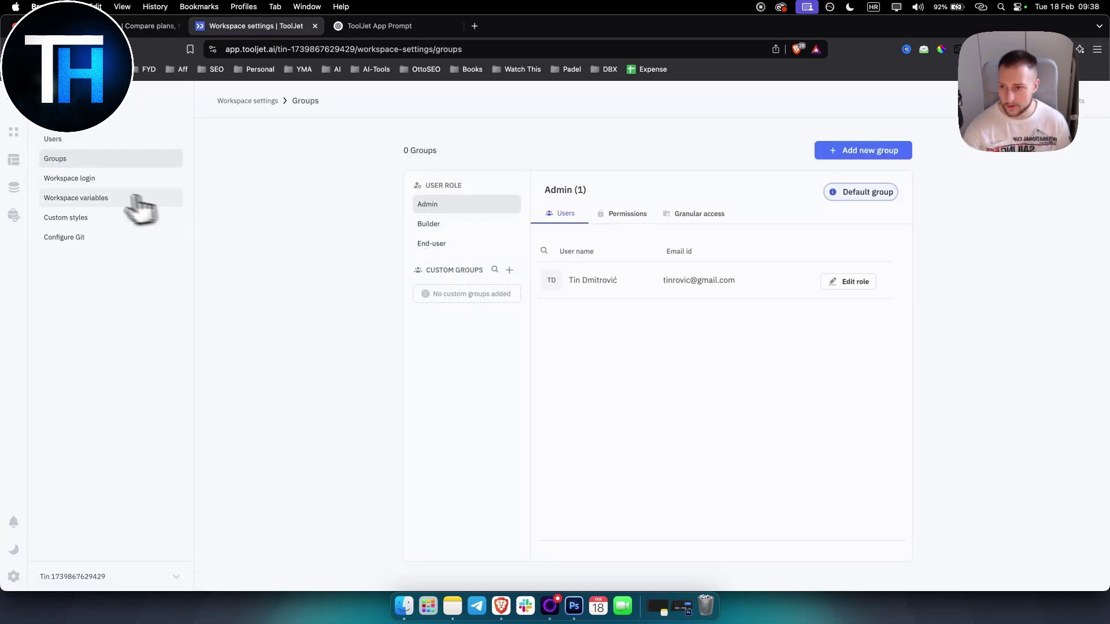
left_click(104, 182)
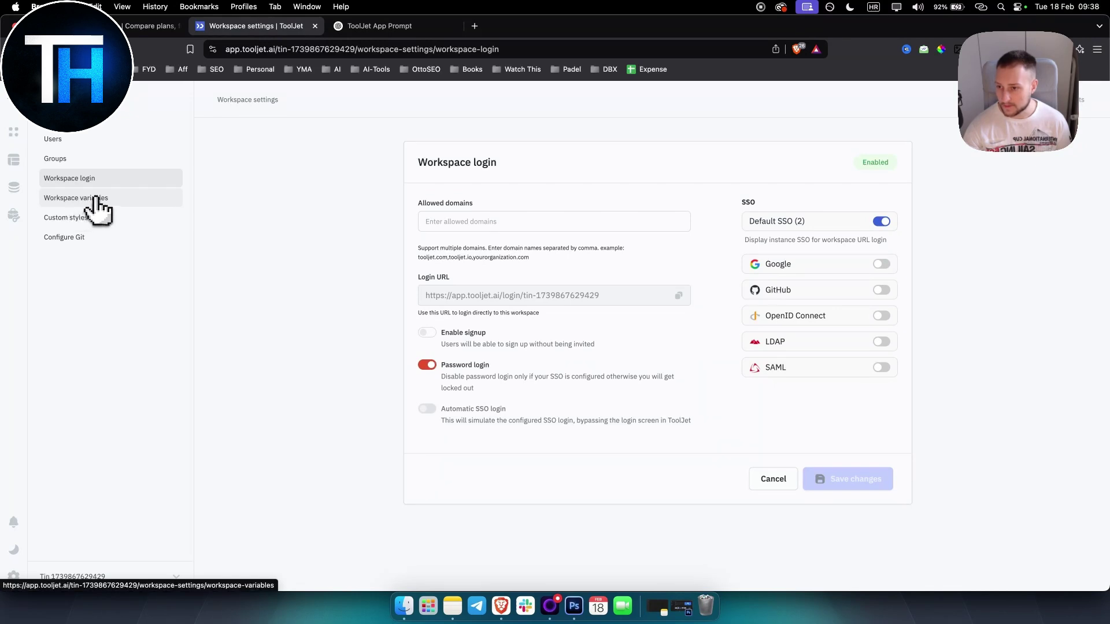
left_click(77, 246)
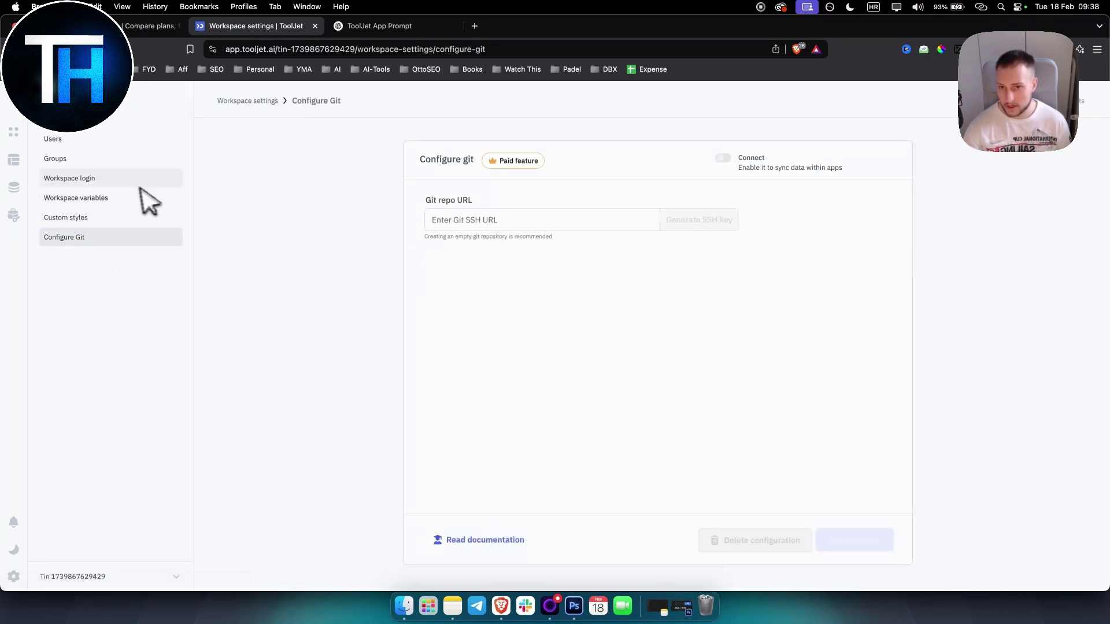
left_click(17, 131)
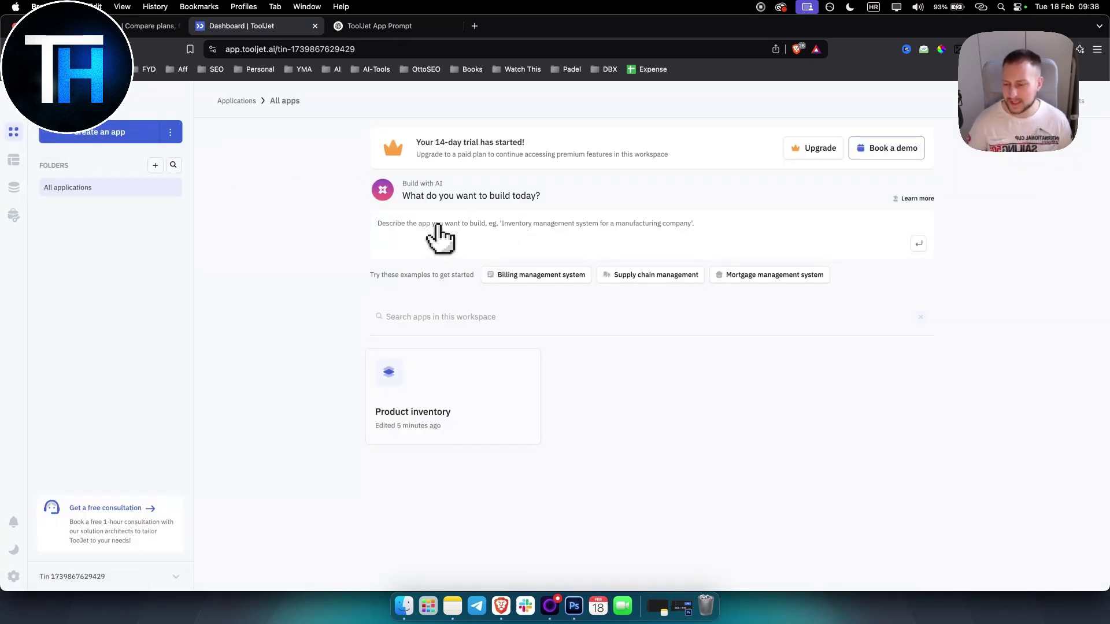
Copy the YouTube video insights prompt from the ToolJet App Prompt chat into the dashboard's AI app description.
left_click(398, 26)
left_click_drag(328, 240, 468, 284)
key("super+c")
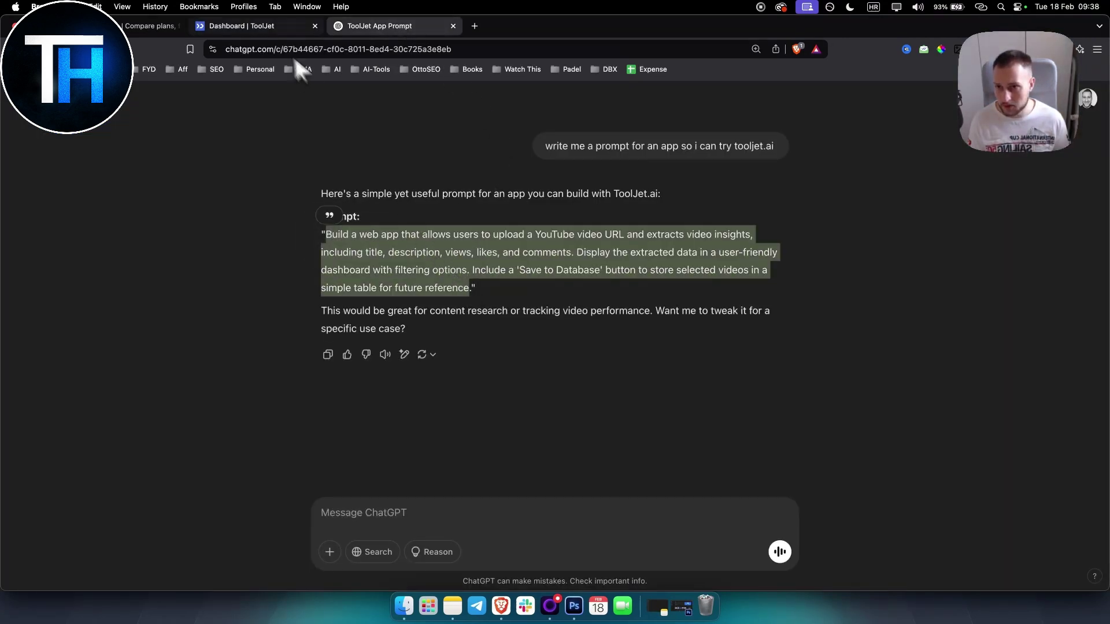
left_click(243, 26)
left_click(549, 240)
key("super+v")
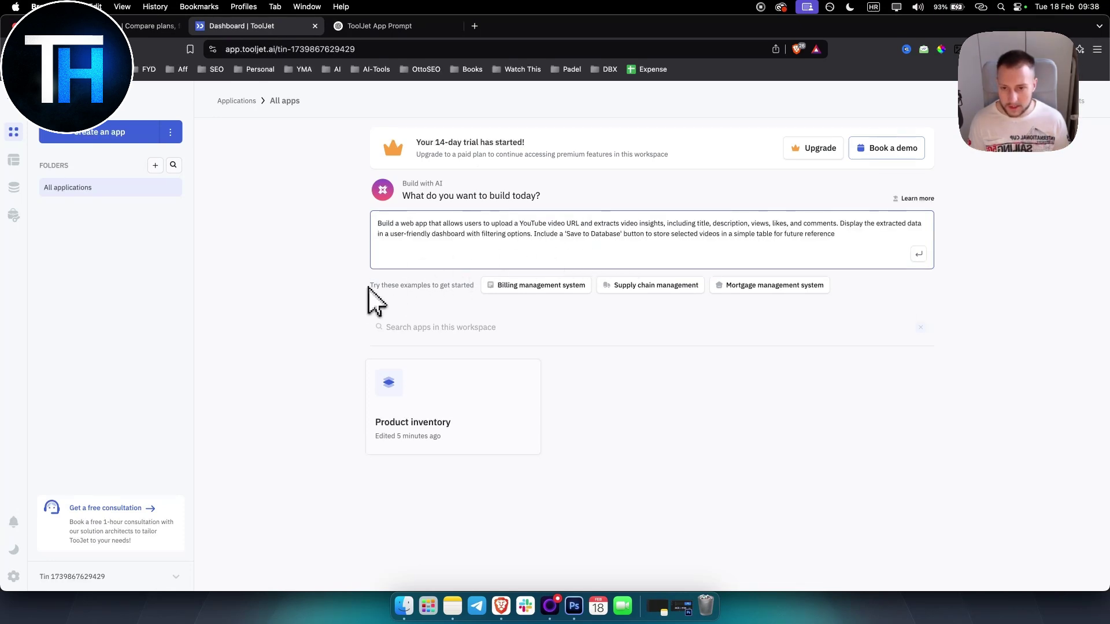
Fill the app description with the Billing management system example and submit it for AI generation.
left_click_drag(368, 286, 462, 287)
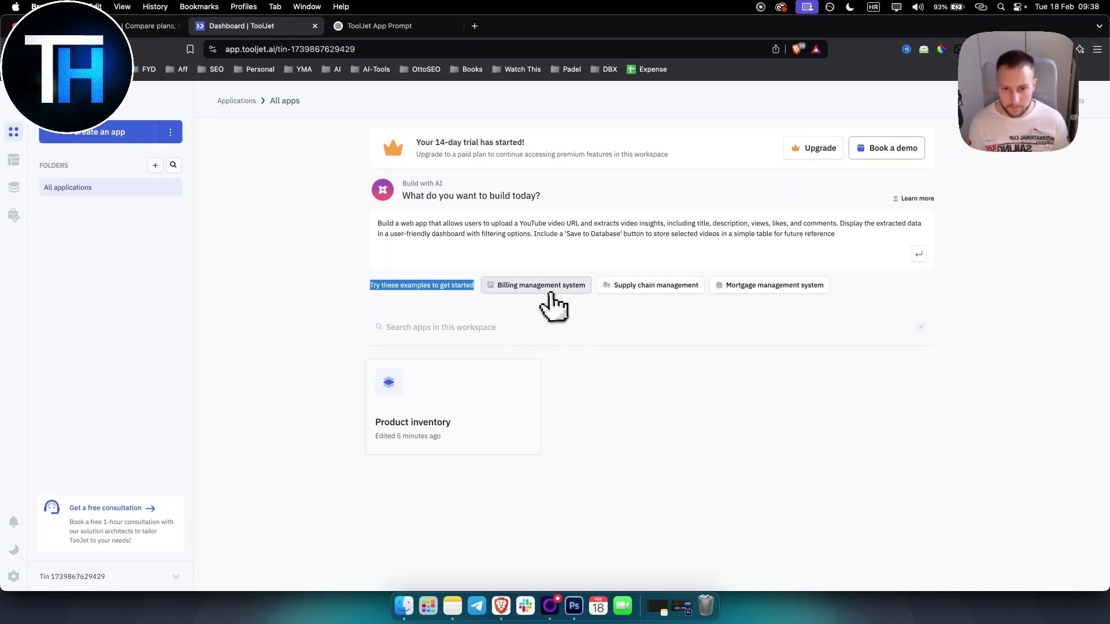
left_click(567, 285)
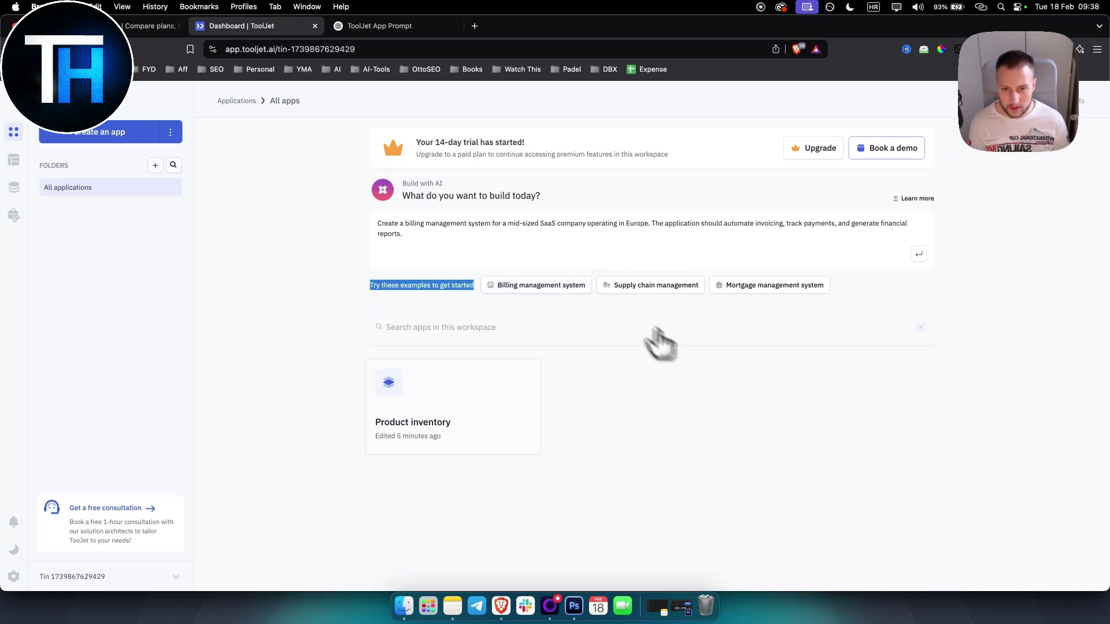
left_click(917, 255)
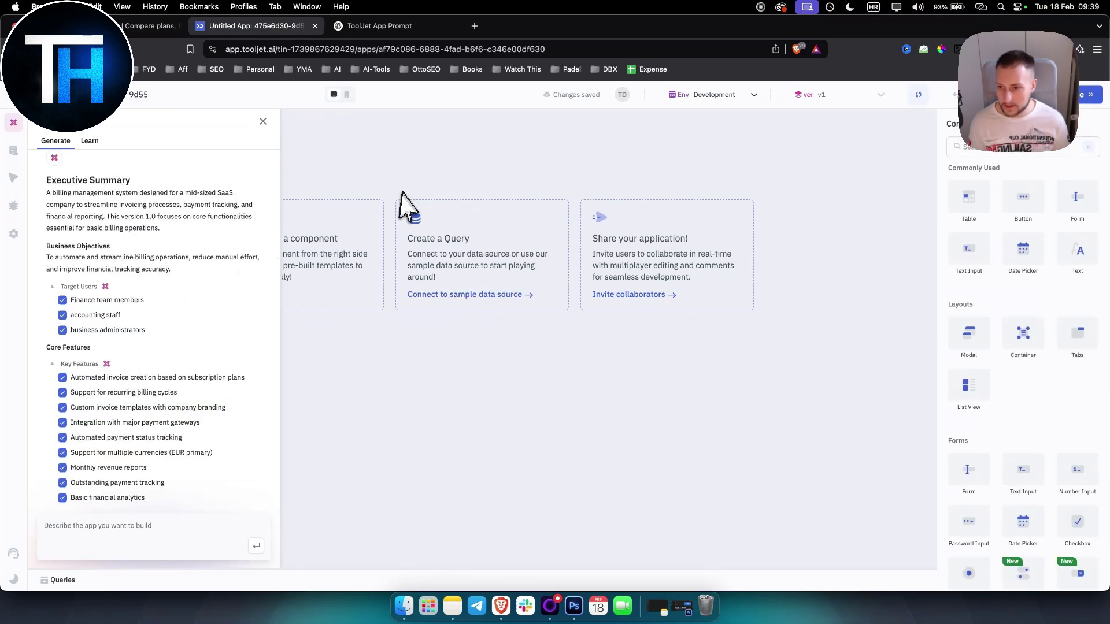
Change the design colour in the generated app specification to a darker blue and approve the configuration.
scroll(98, 295, "down", 1)
scroll(95, 283, "down", 5)
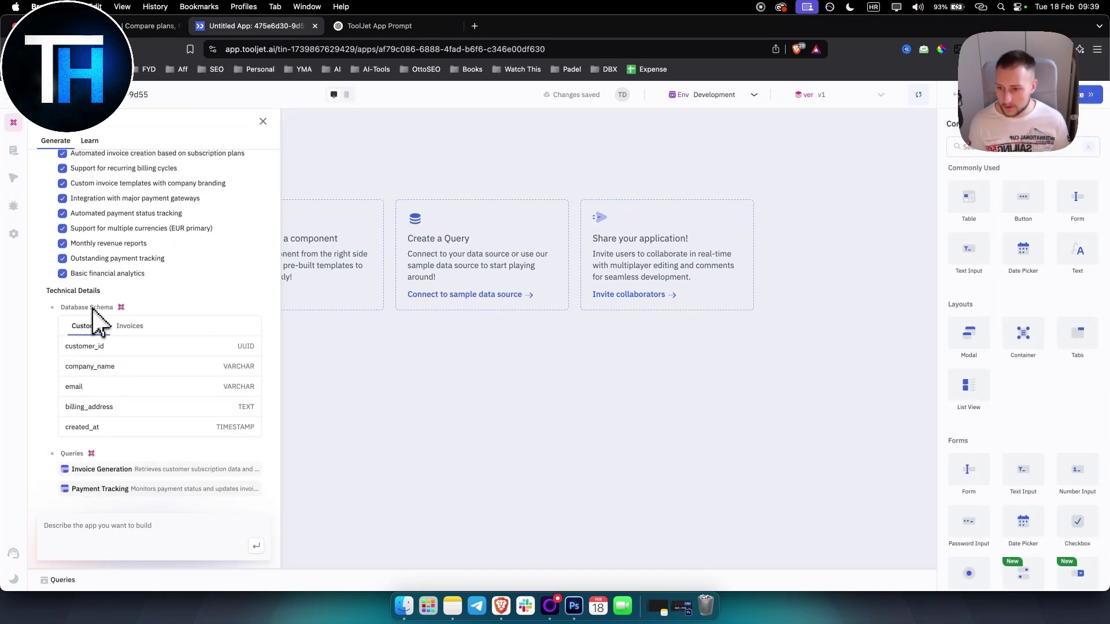
scroll(104, 333, "down", 3)
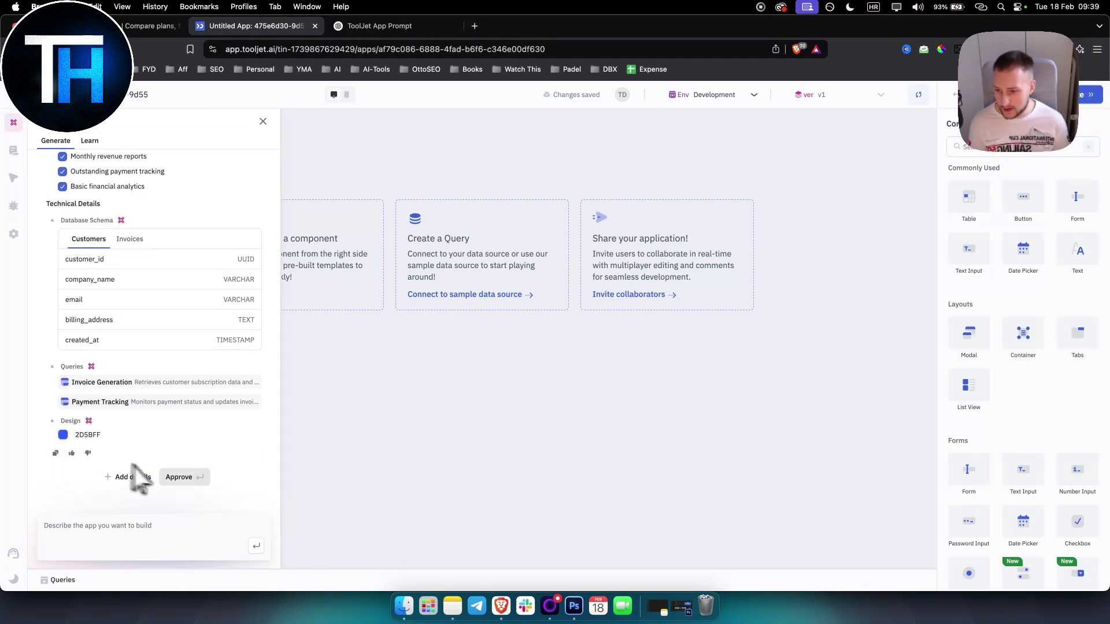
left_click(62, 435)
left_click(151, 484)
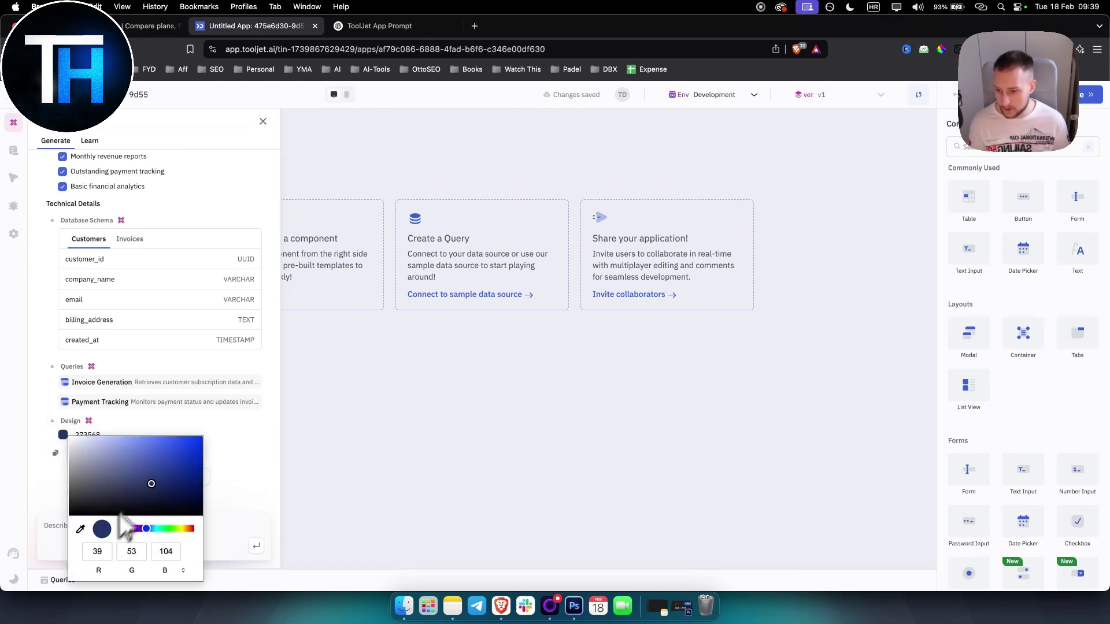
left_click(139, 477)
left_click(217, 484)
left_click(177, 483)
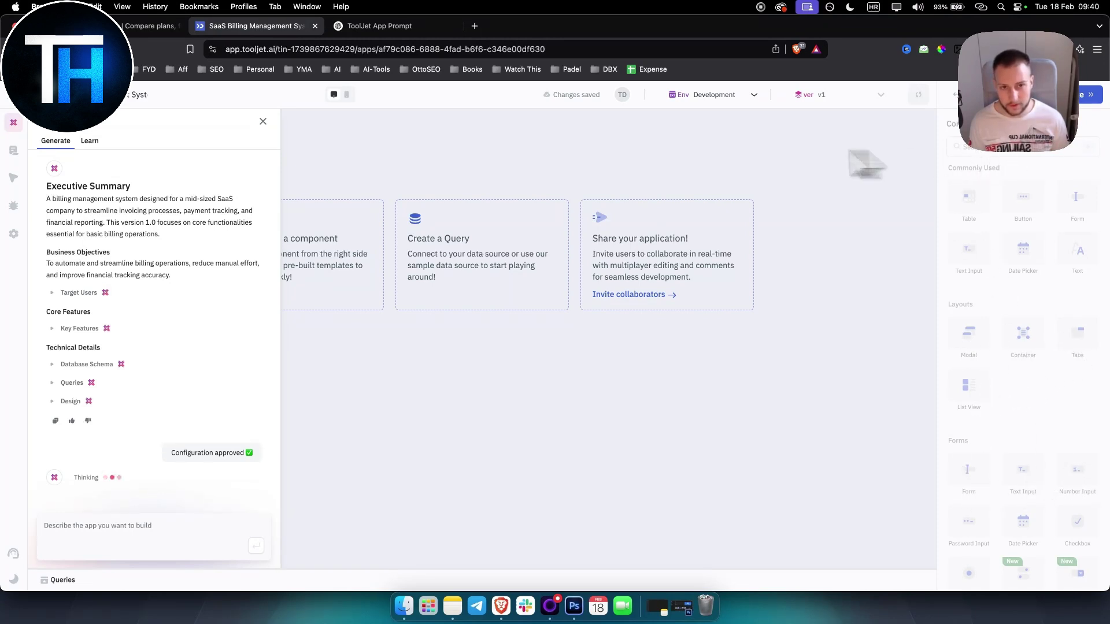
View the app's environment options and close the AI generation chat once the app is built.
left_click(717, 110)
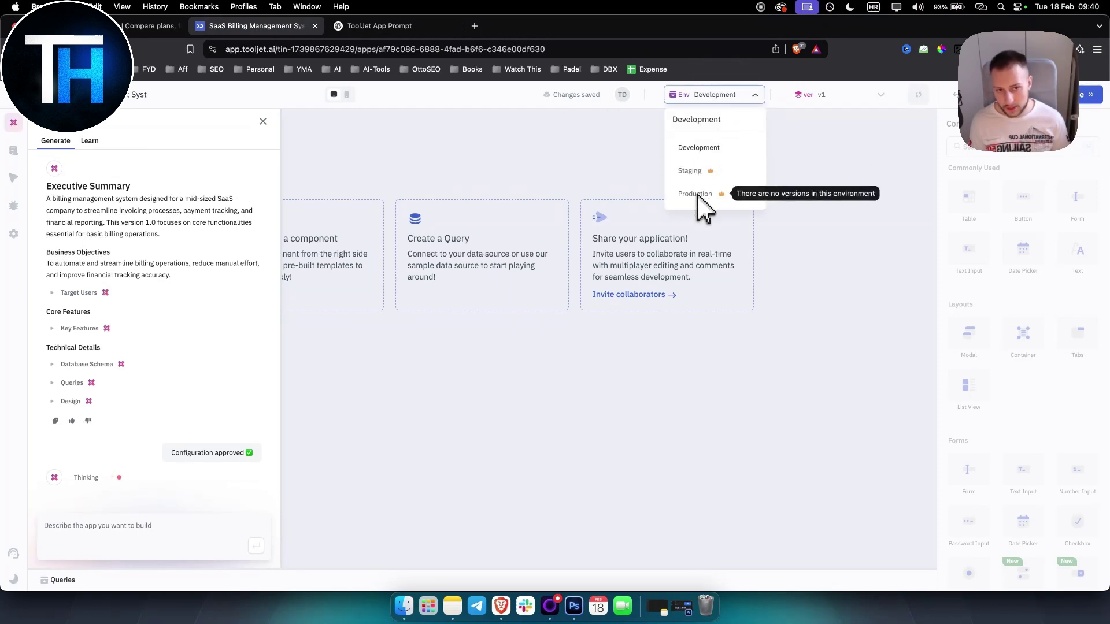
left_click(750, 95)
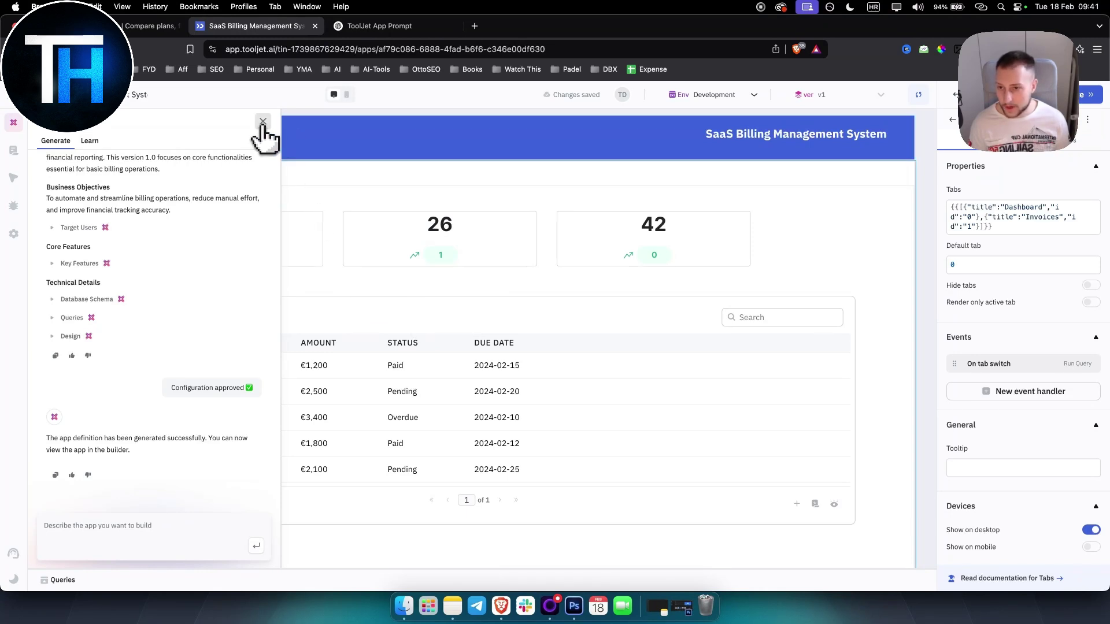
left_click(263, 122)
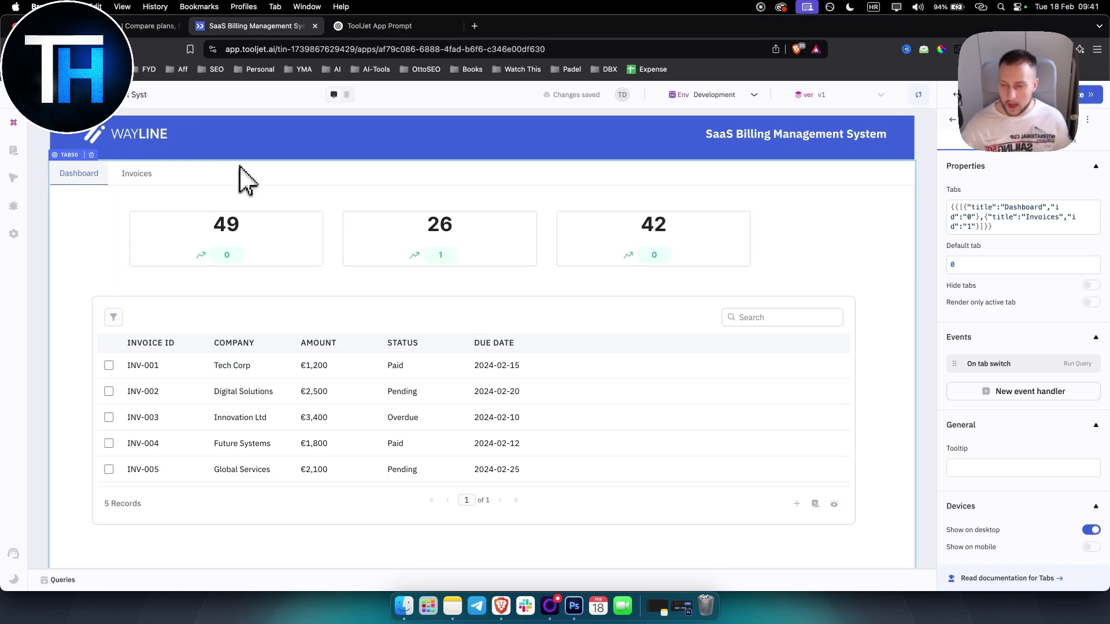
Inspect the header logo image's properties and styles, including its URL and padding.
left_click(147, 134)
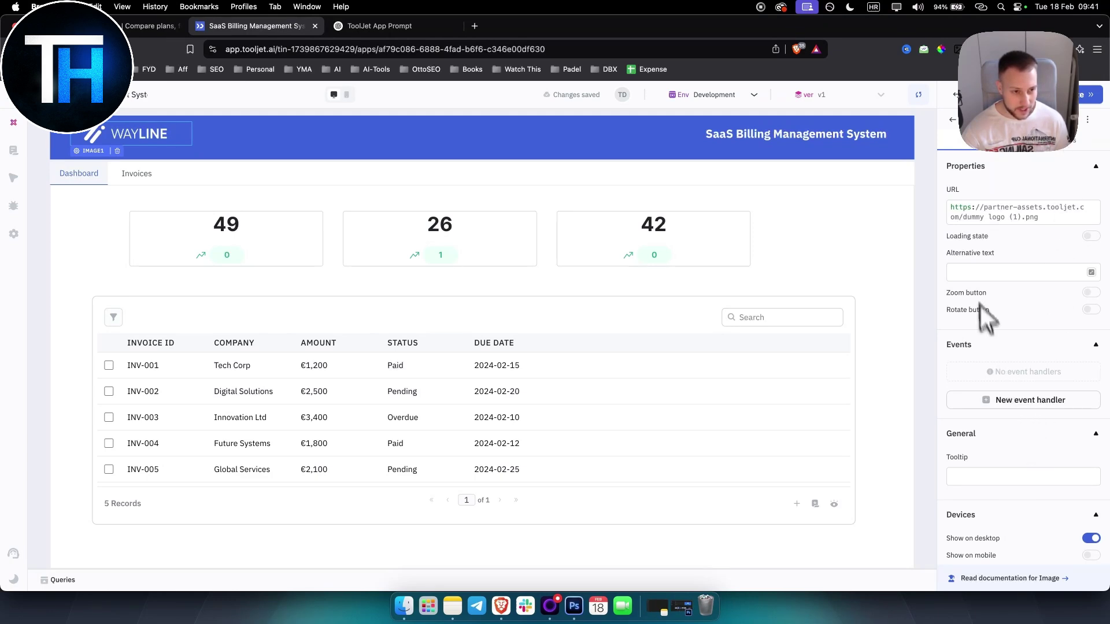
triple_click(1021, 215)
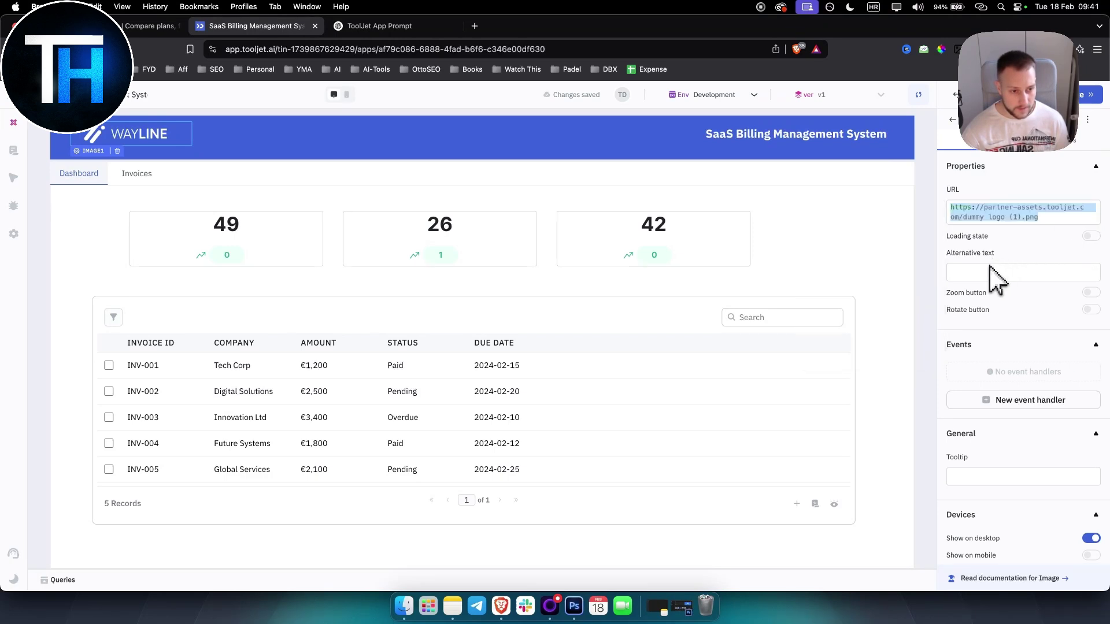
scroll(1005, 376, "down", 1)
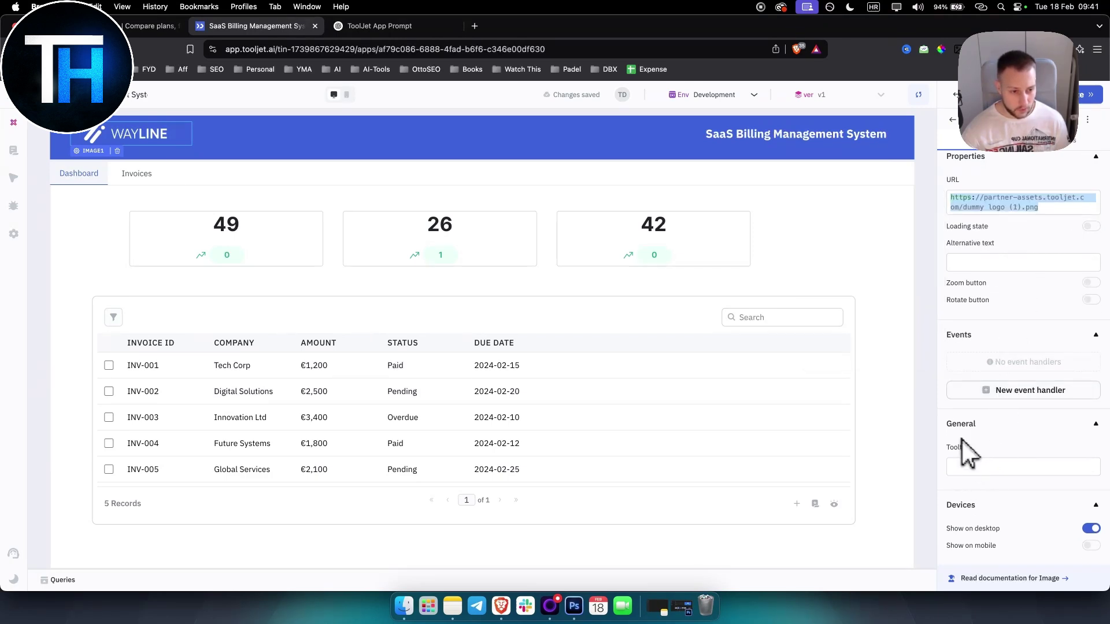
left_click(1057, 145)
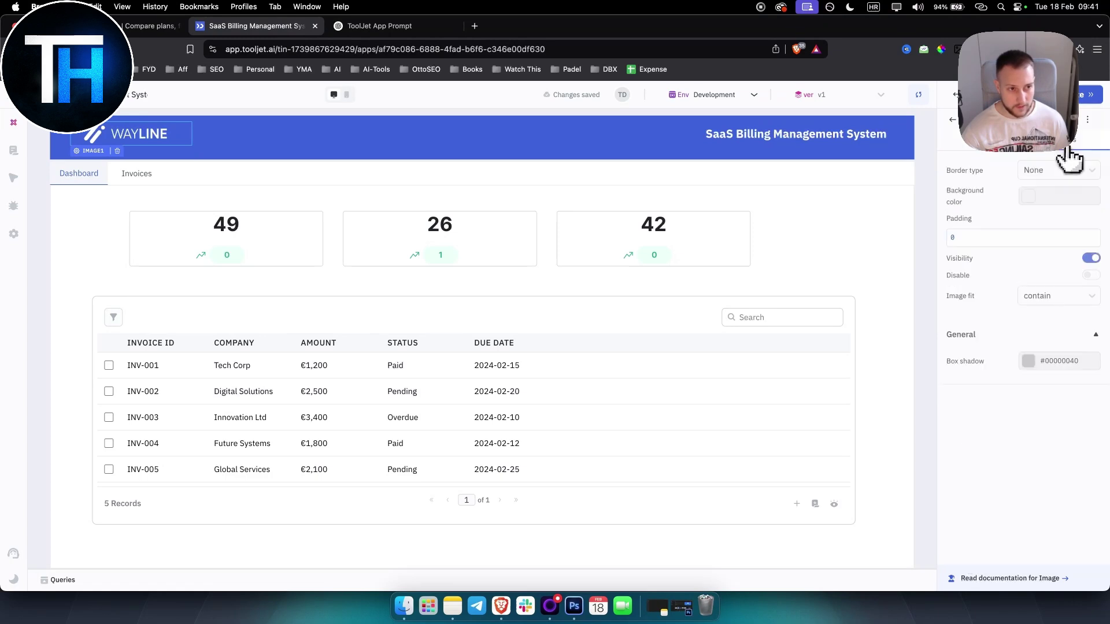
double_click(986, 237)
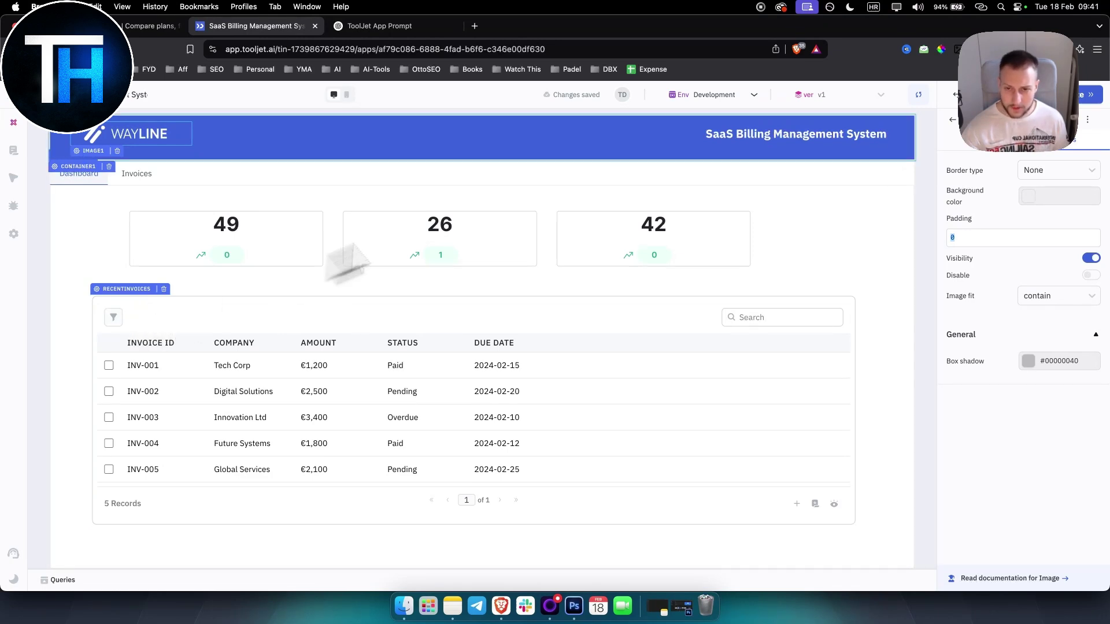
Try orange and red for the header container's background, and set it to light green #b8e986.
left_click(480, 148)
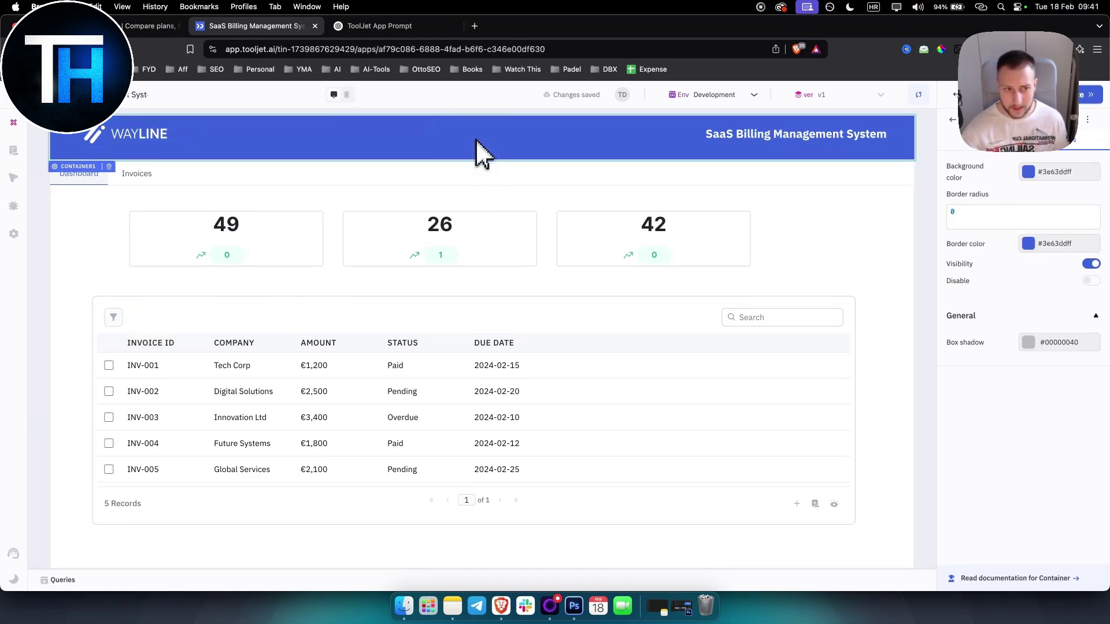
left_click(1030, 172)
left_click(905, 240)
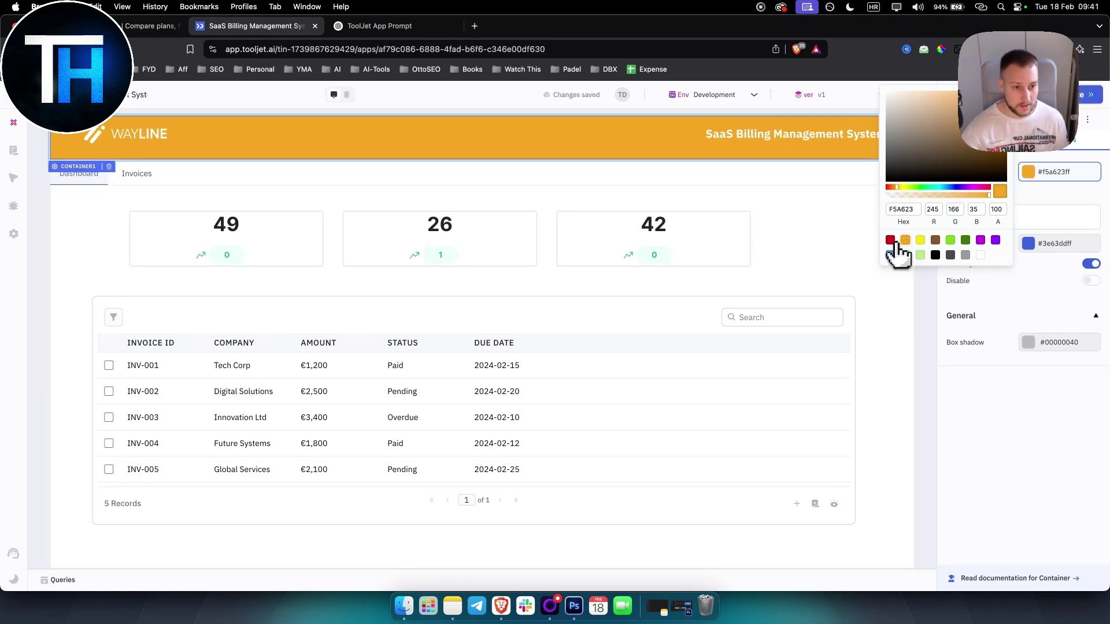
left_click(891, 240)
left_click(921, 255)
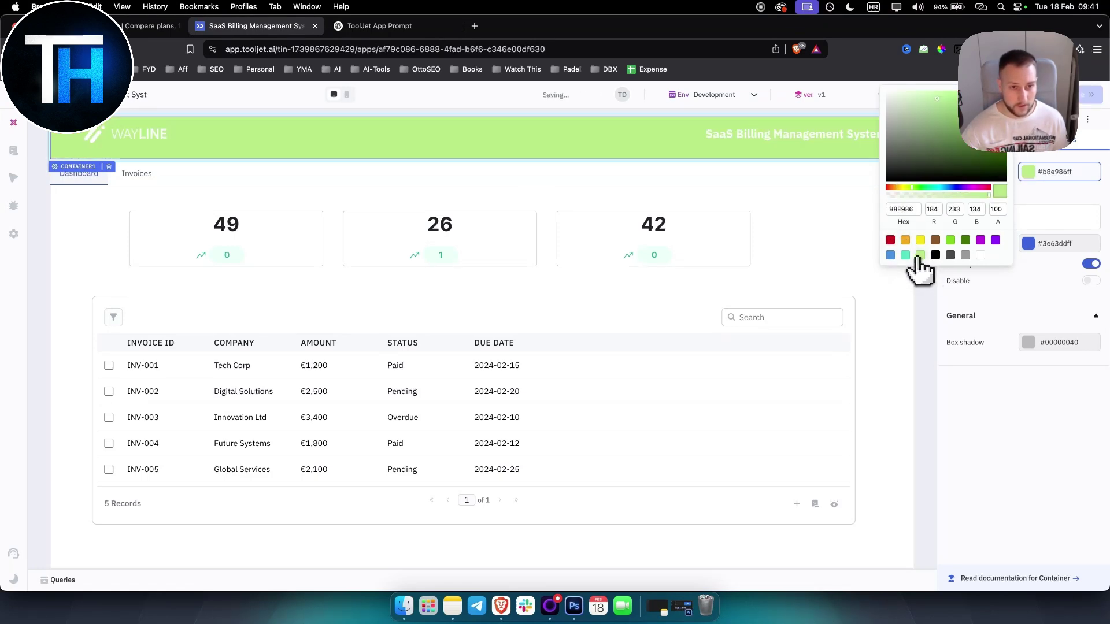
left_click(815, 226)
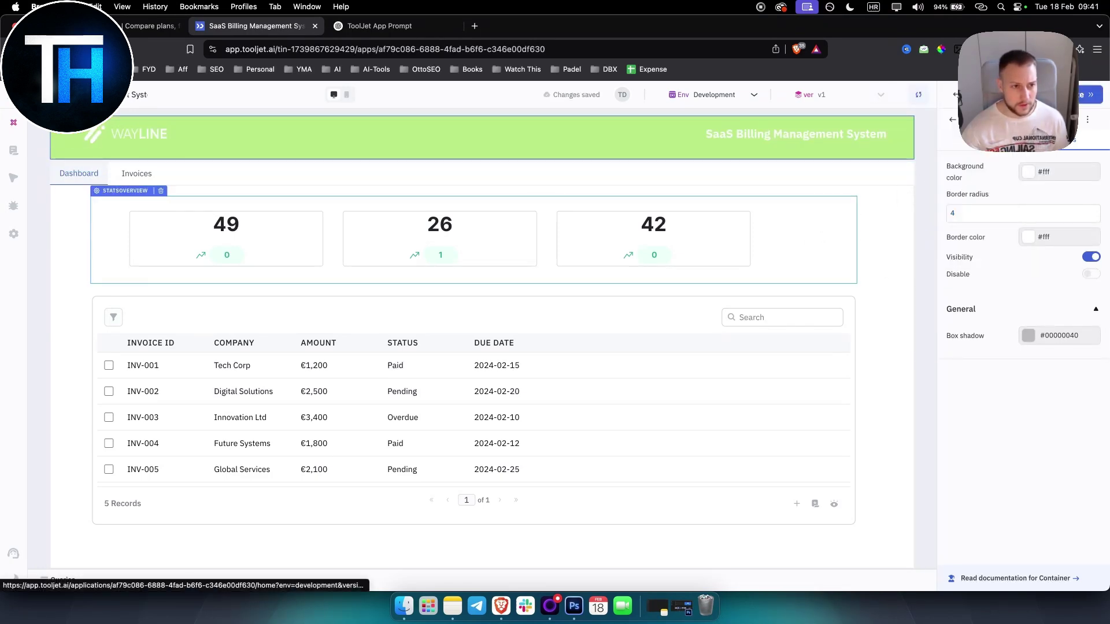
Open the app preview and look through its Invoices and Dashboard views.
left_click(1023, 95)
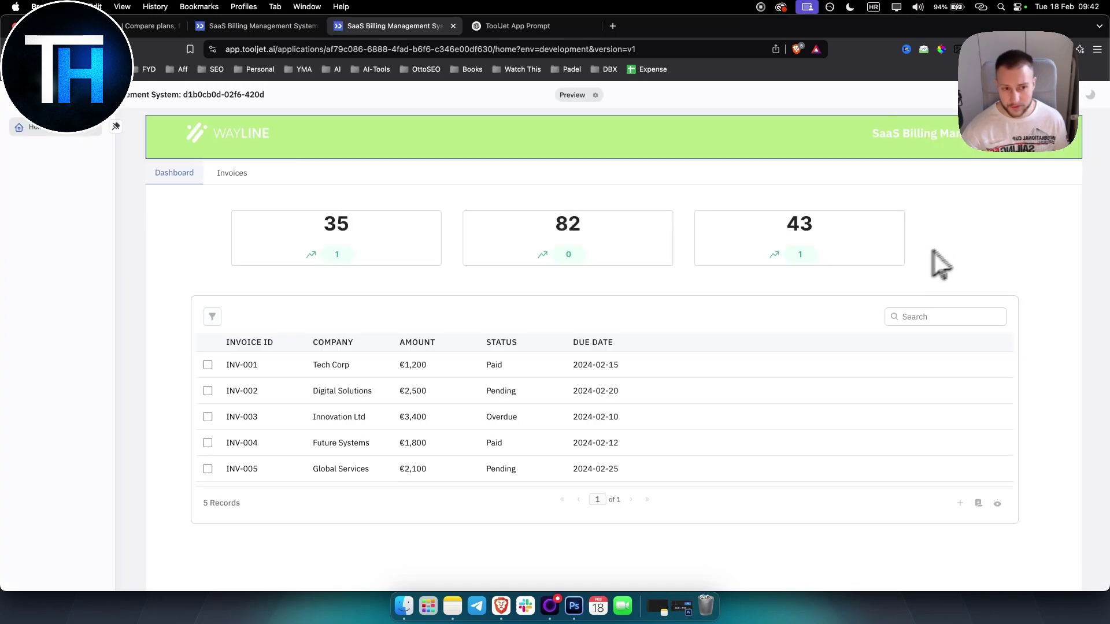
left_click(232, 175)
left_click(174, 175)
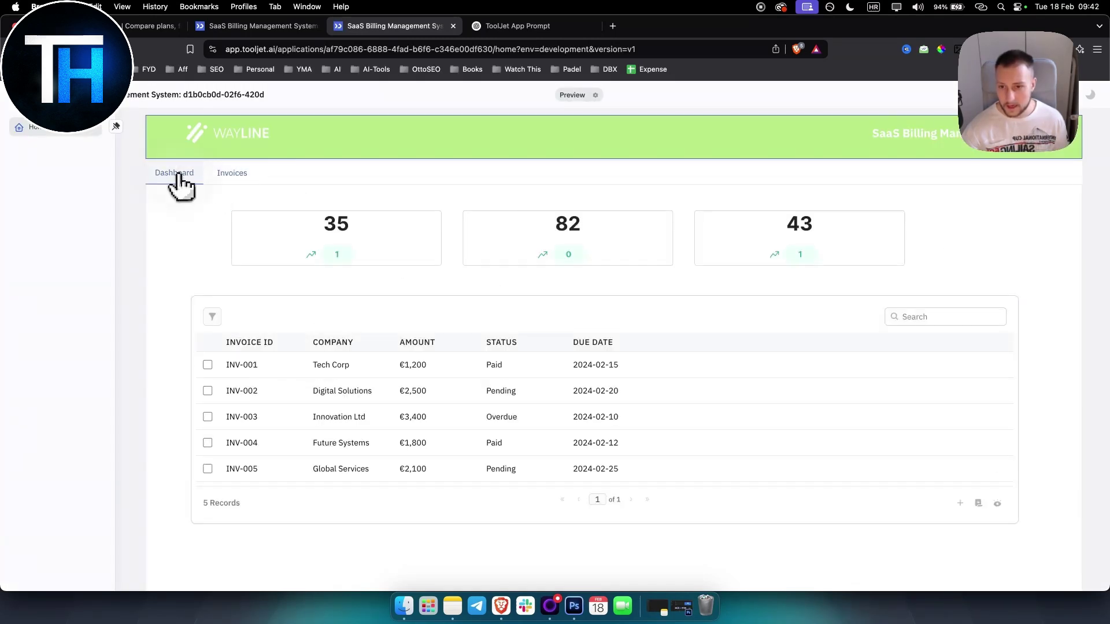
Try the invoice search in the Invoices view with "tech corp" and return to the Dashboard view.
left_click(234, 177)
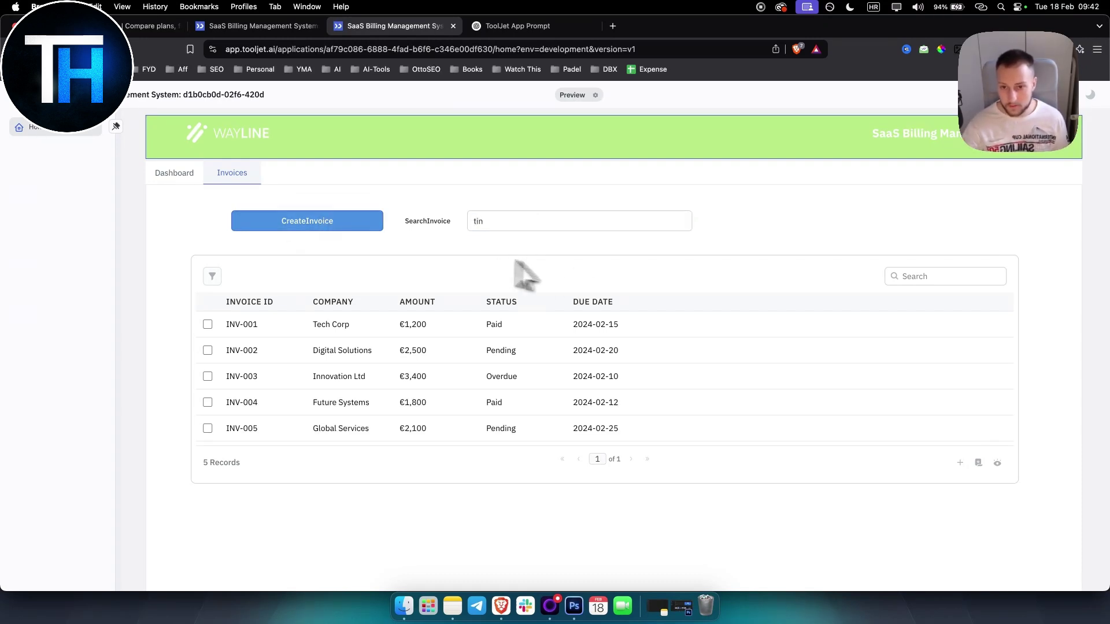
left_click(550, 222)
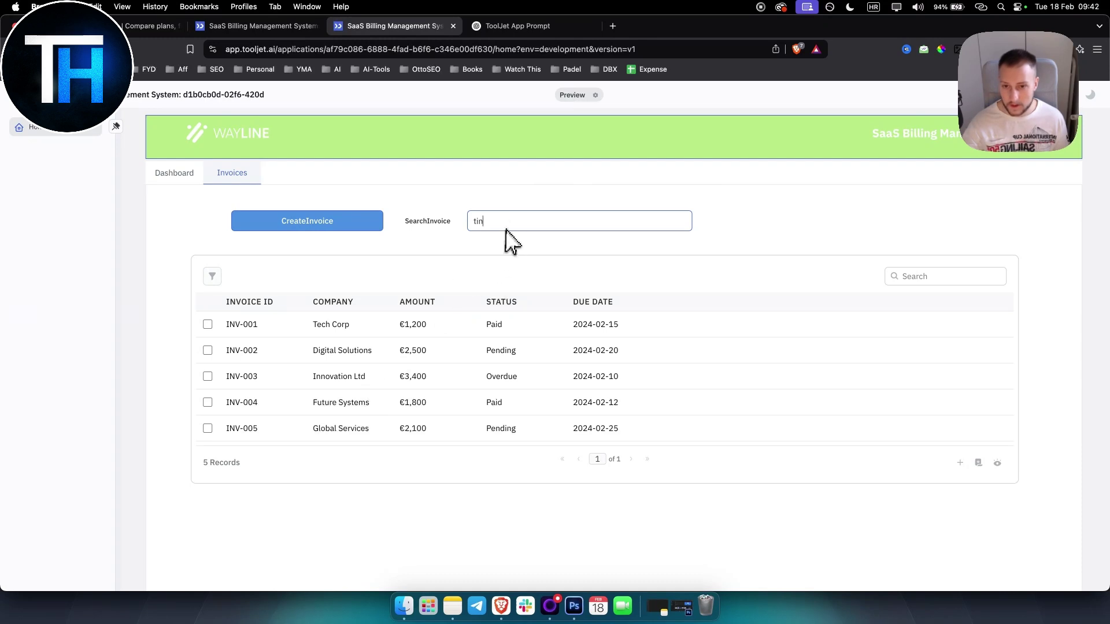
left_click_drag(502, 228, 454, 224)
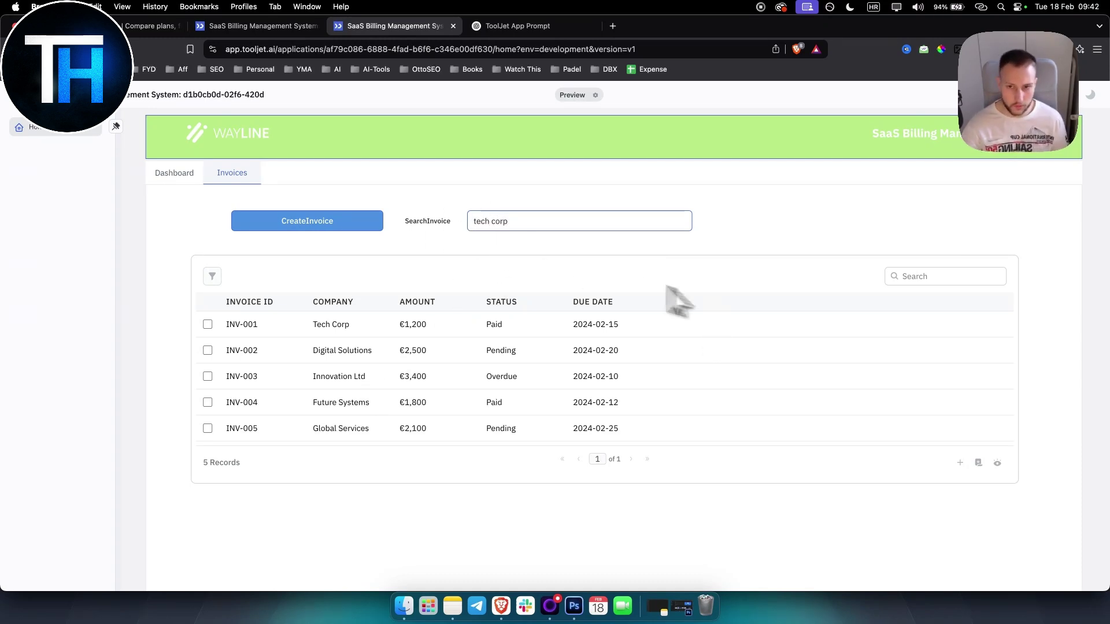
left_click(185, 172)
left_click(208, 173)
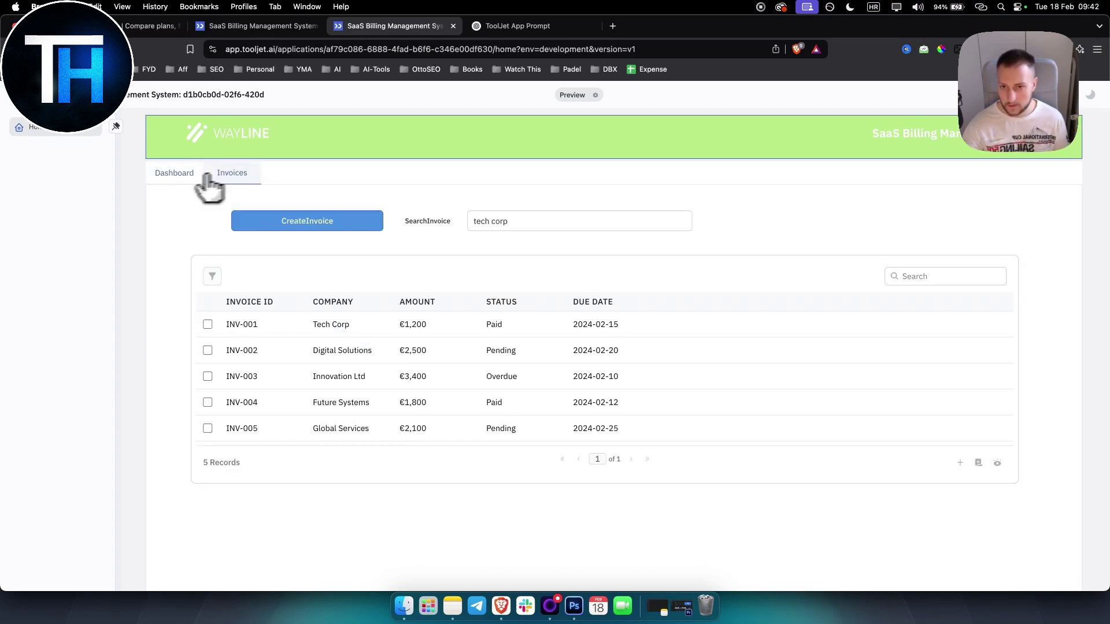
left_click(179, 173)
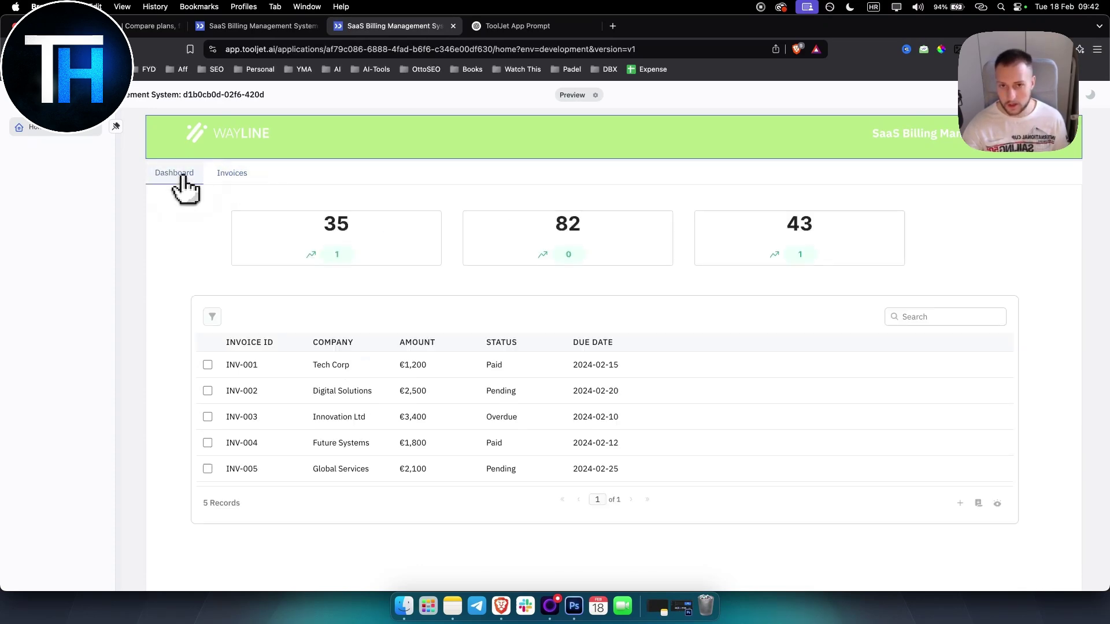
View the previewed app in dark mode, restore light mode, and return to the app editor.
left_click(1090, 96)
left_click(1091, 96)
left_click(1091, 95)
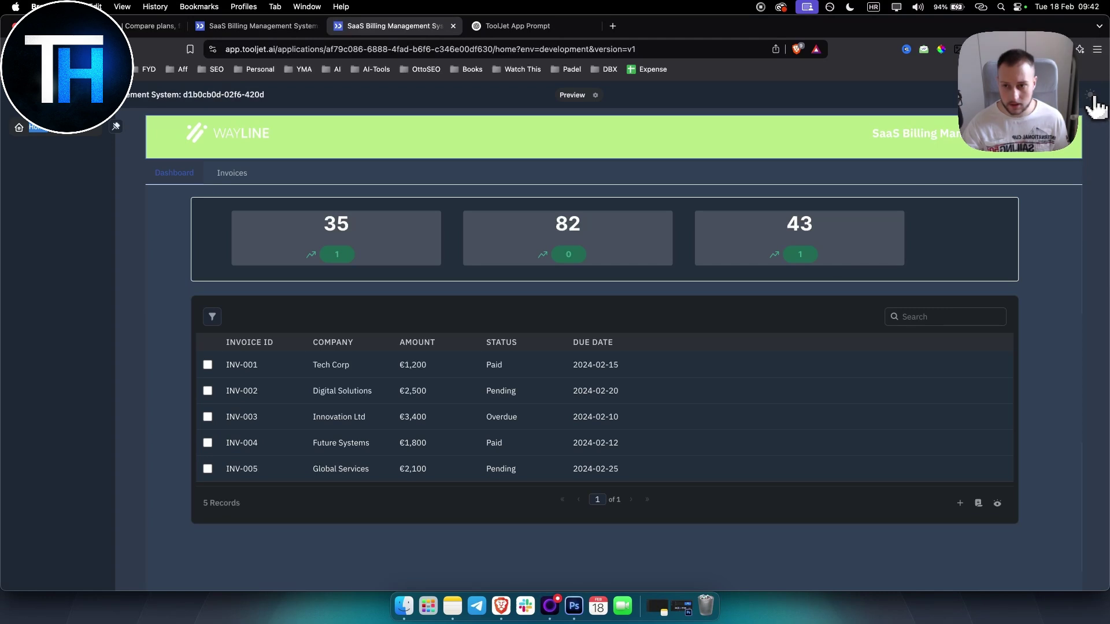
left_click(1091, 96)
left_click(258, 27)
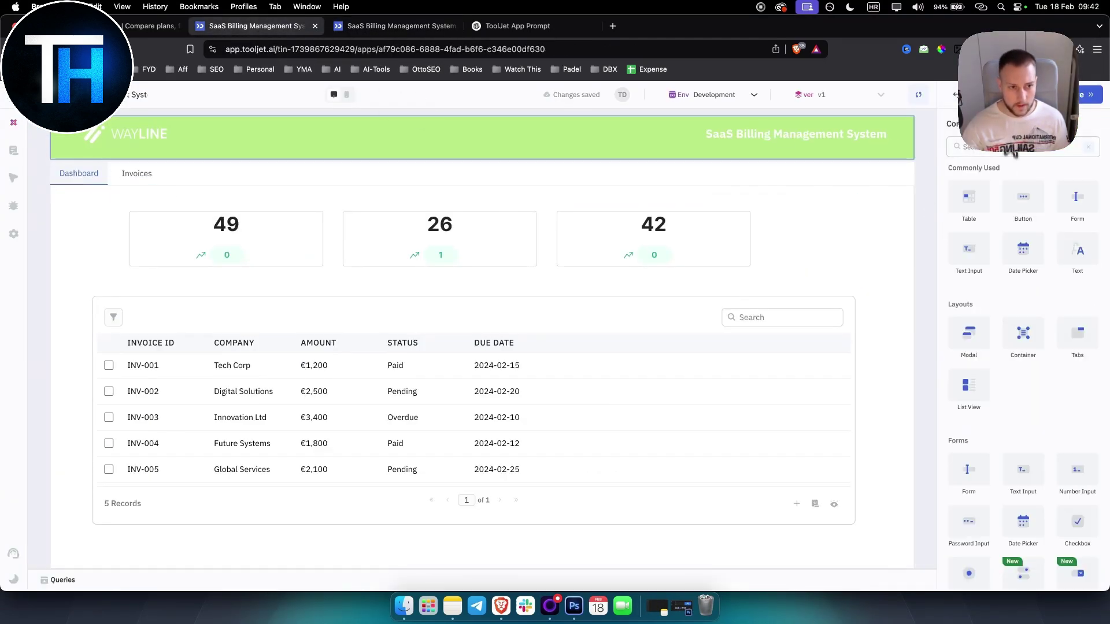
Review the app's sharing options and the workspace user management page, and close the sharing dialog.
left_click(918, 94)
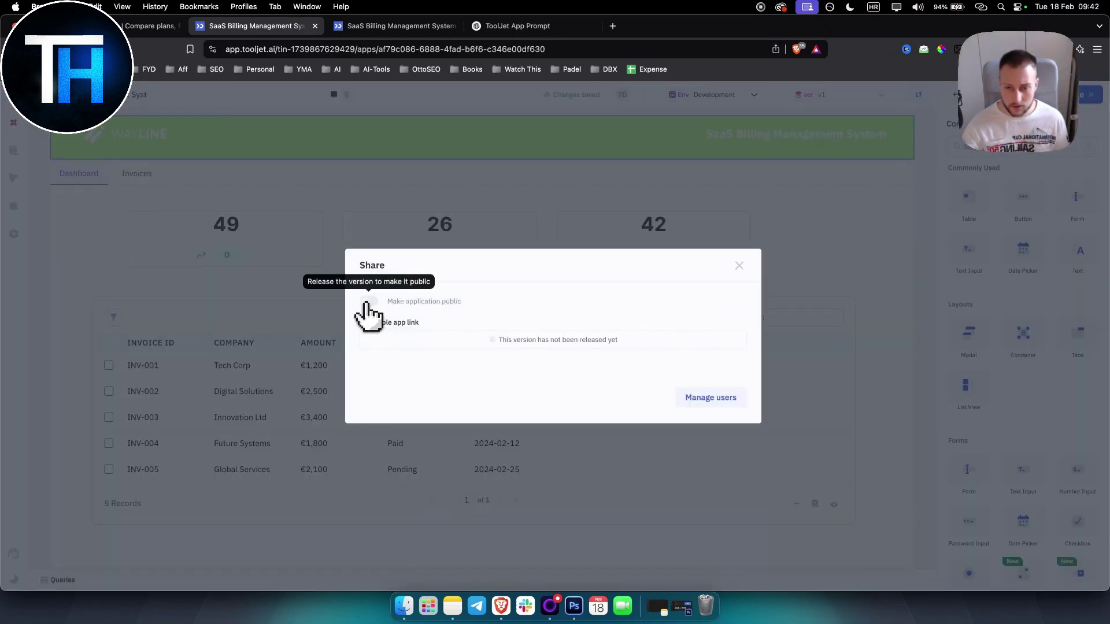
left_click(704, 401)
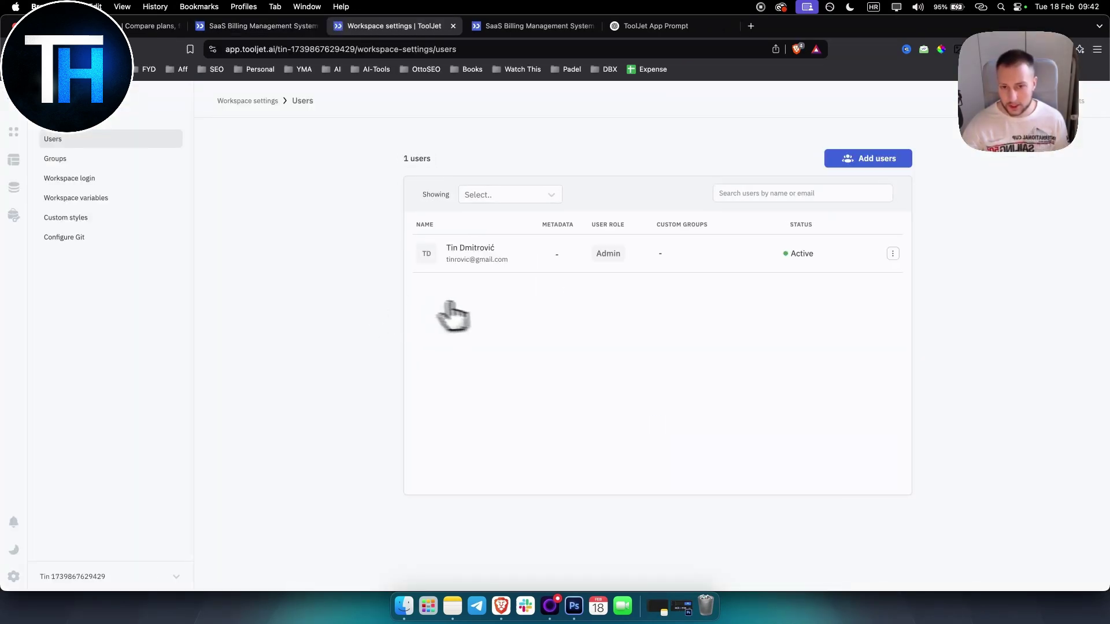
left_click(289, 26)
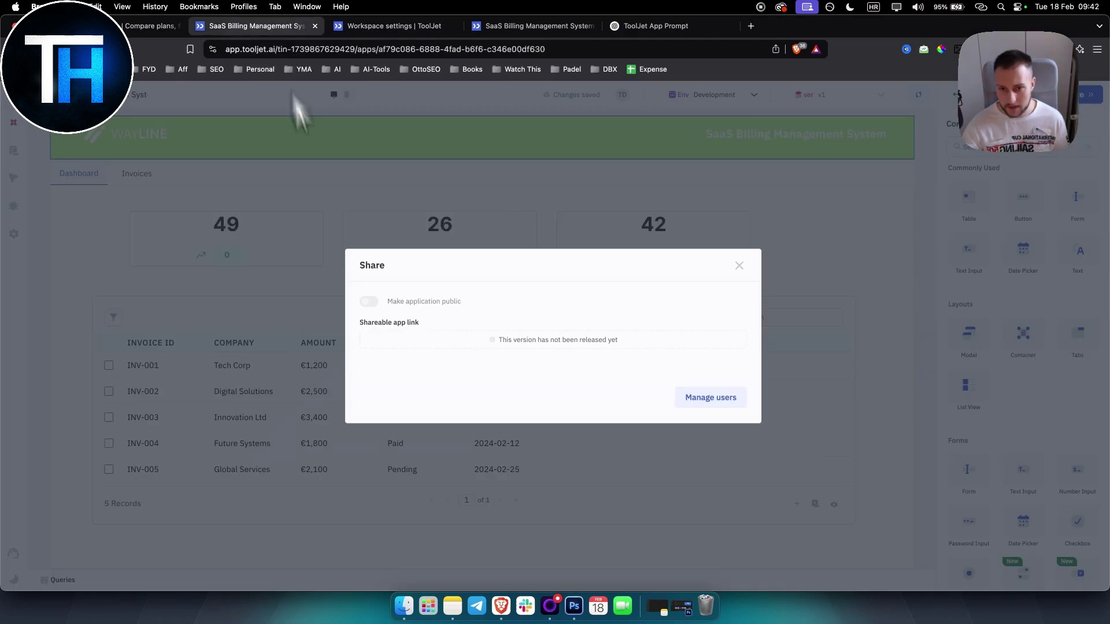
left_click(740, 266)
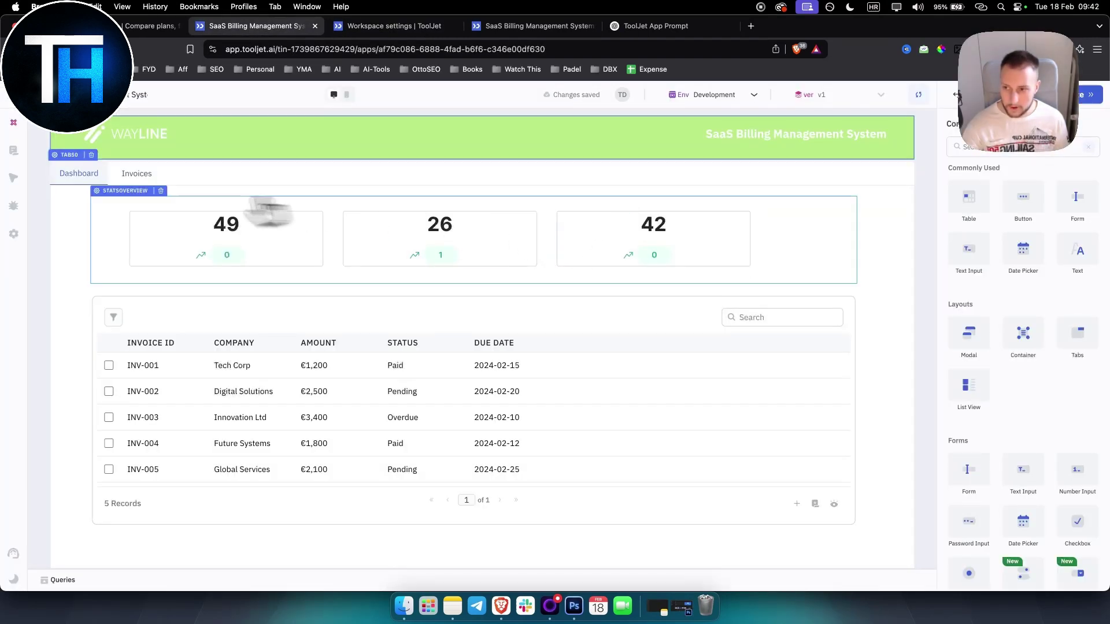
Check the debugger's full log and error list, then view the app's page list.
left_click(13, 206)
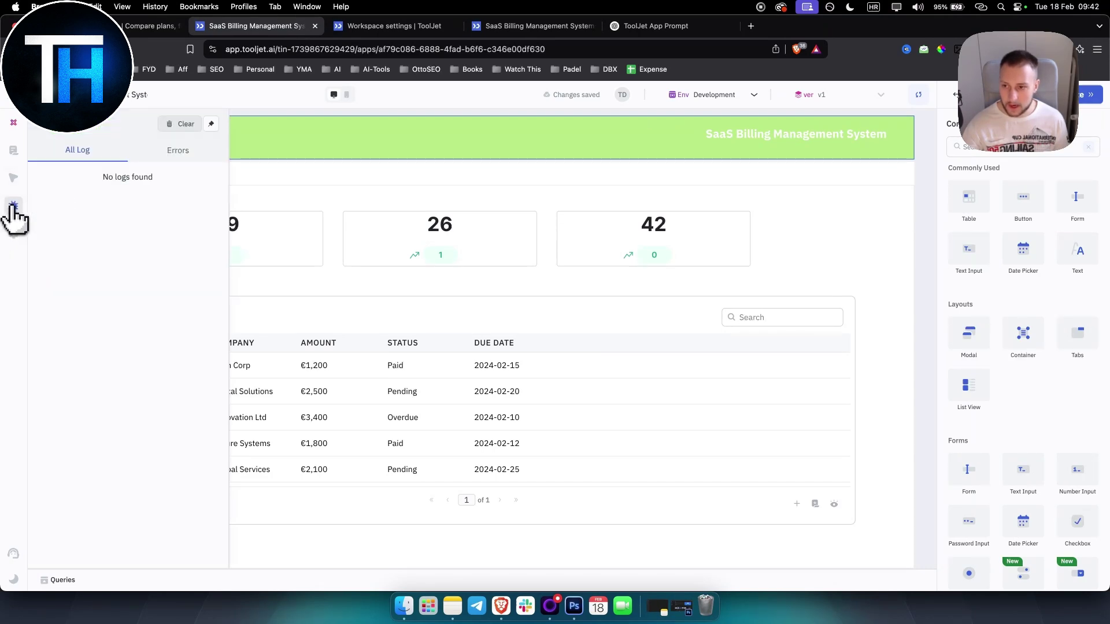
left_click(174, 153)
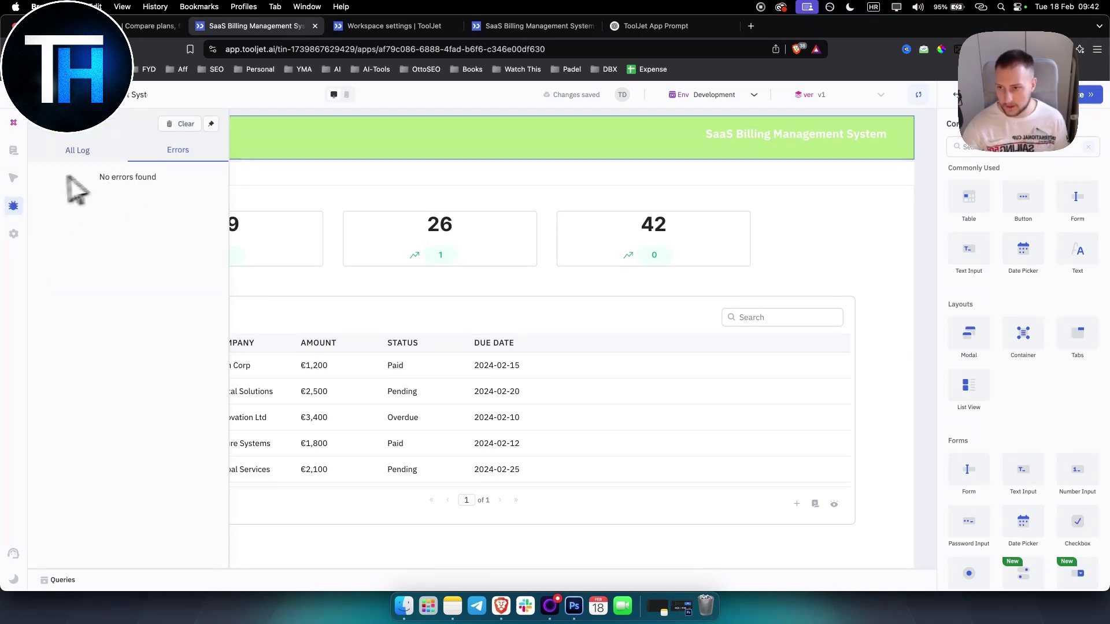
left_click(13, 178)
left_click(14, 150)
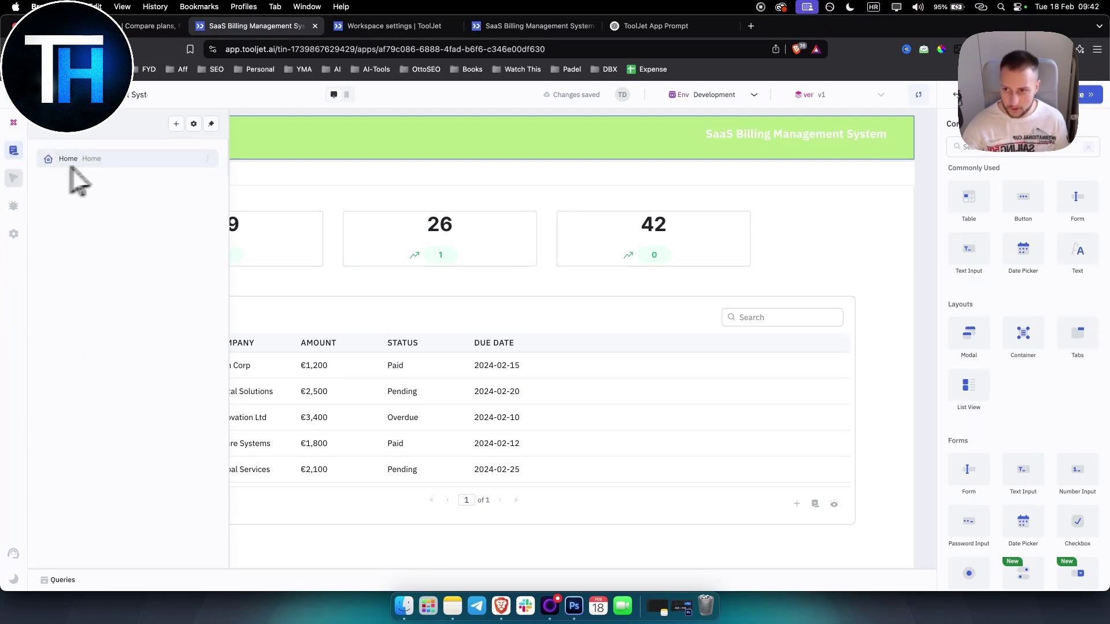
Inspect the app's state by expanding its queries and components in the Inspector.
left_click(14, 177)
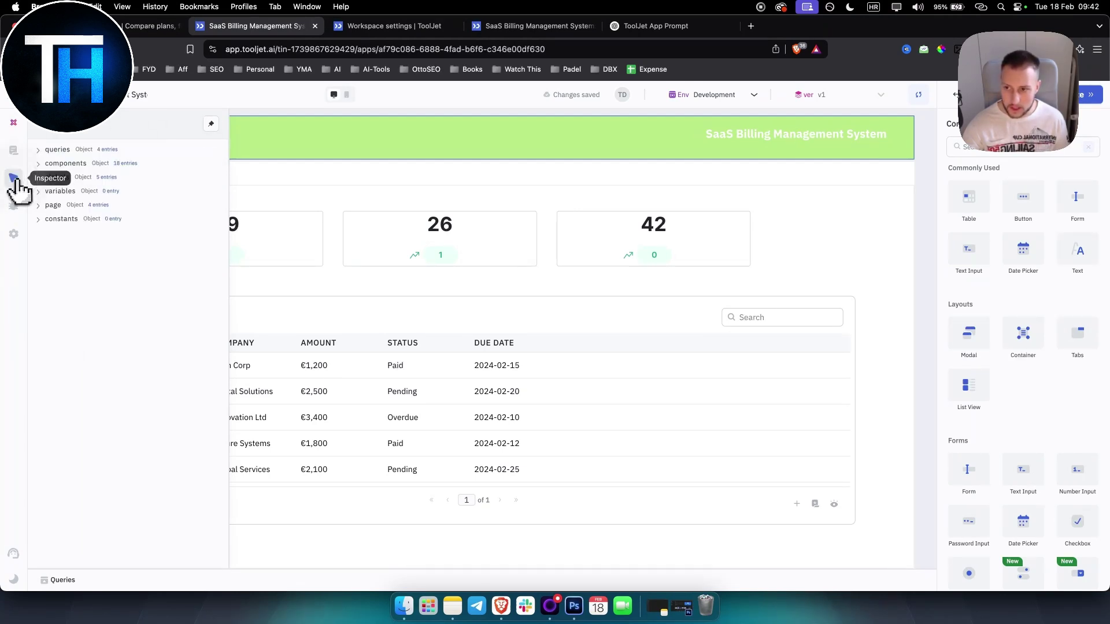
left_click(48, 151)
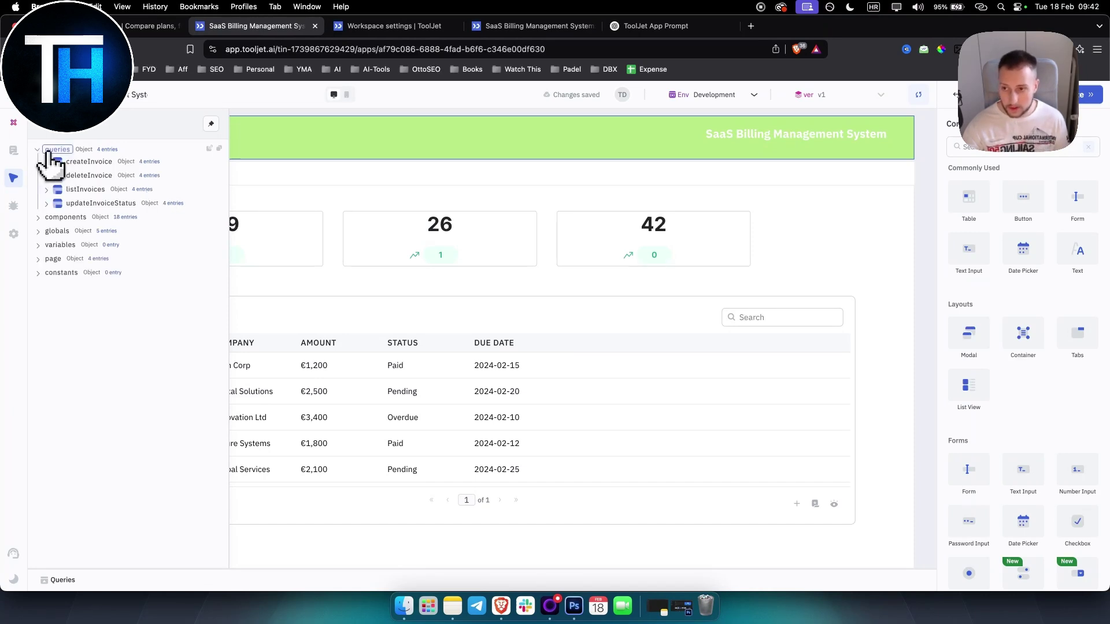
left_click(60, 217)
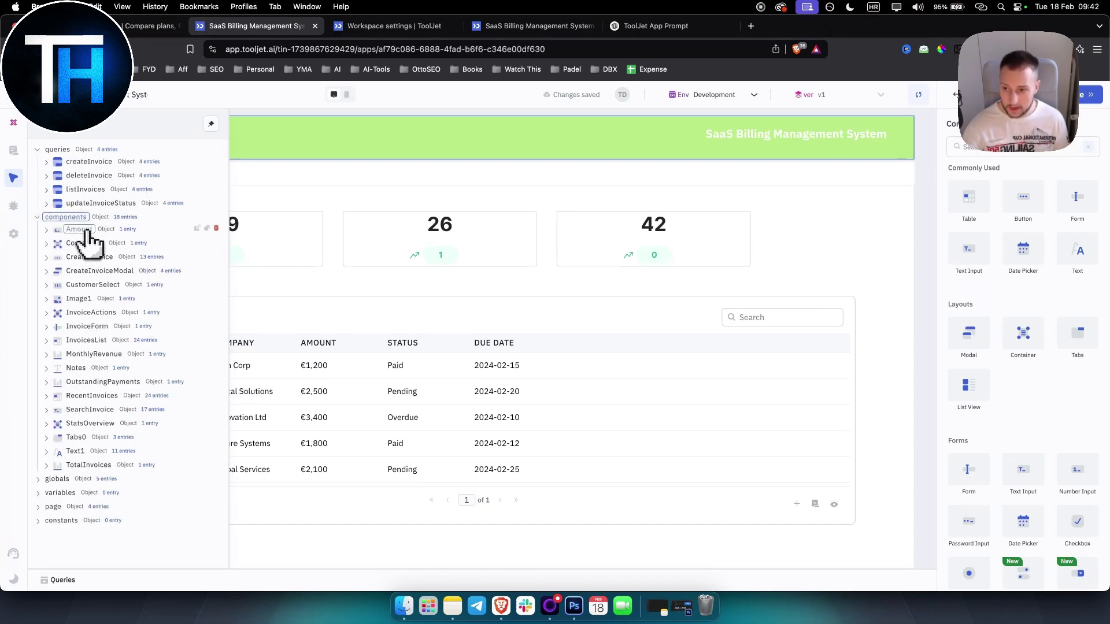
Review the properties and style settings of the Tabs component holding Dashboard and Invoices, and return to the component library.
left_click(342, 186)
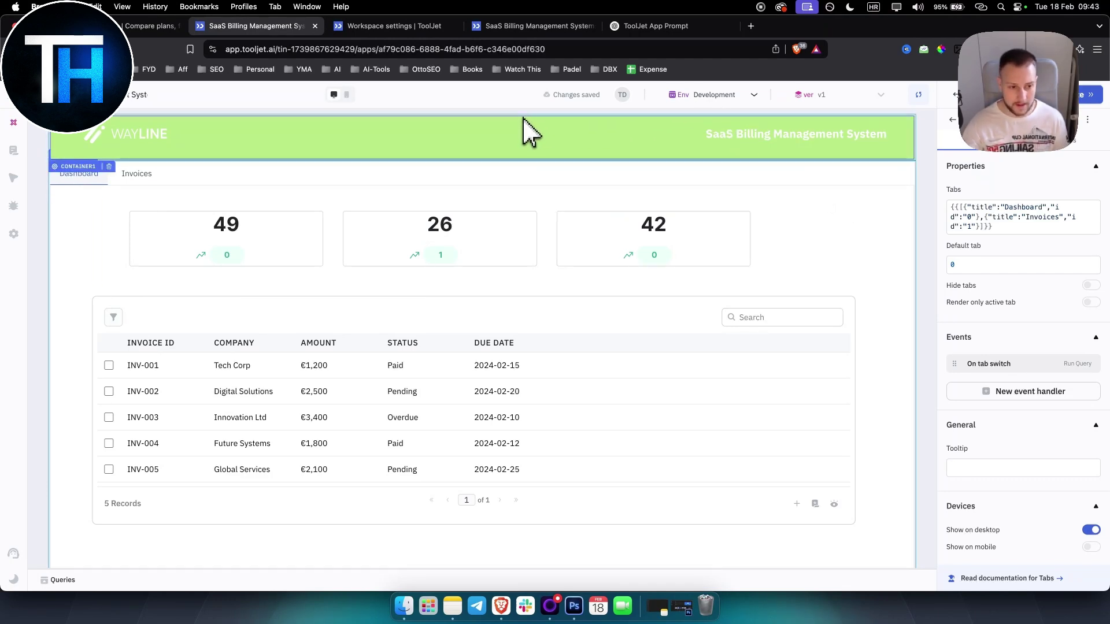
left_click(1021, 217)
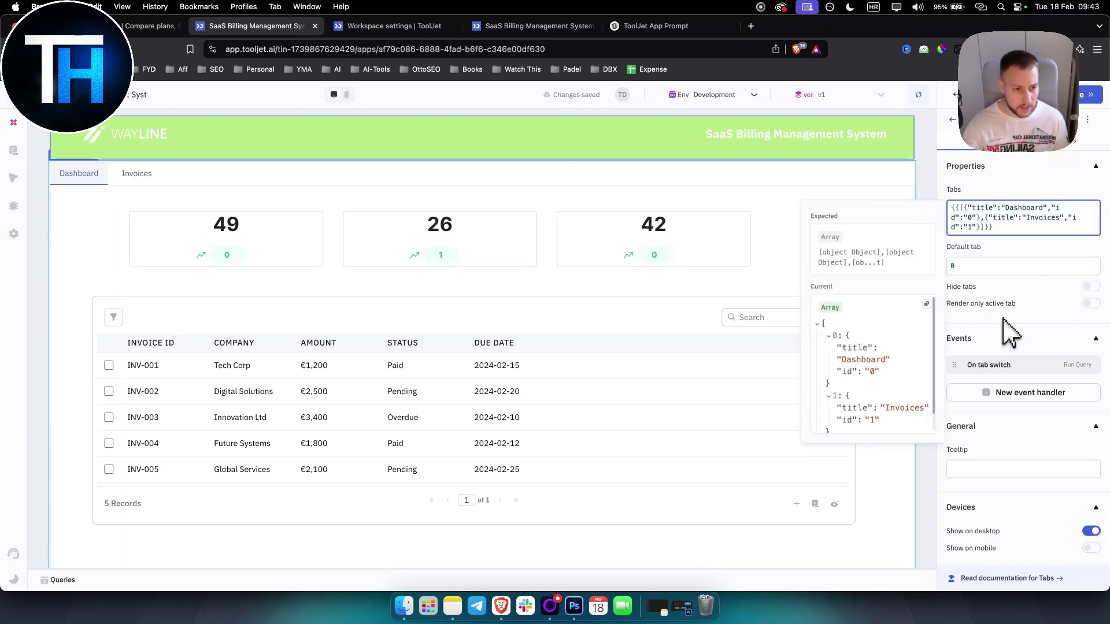
left_click(1035, 296)
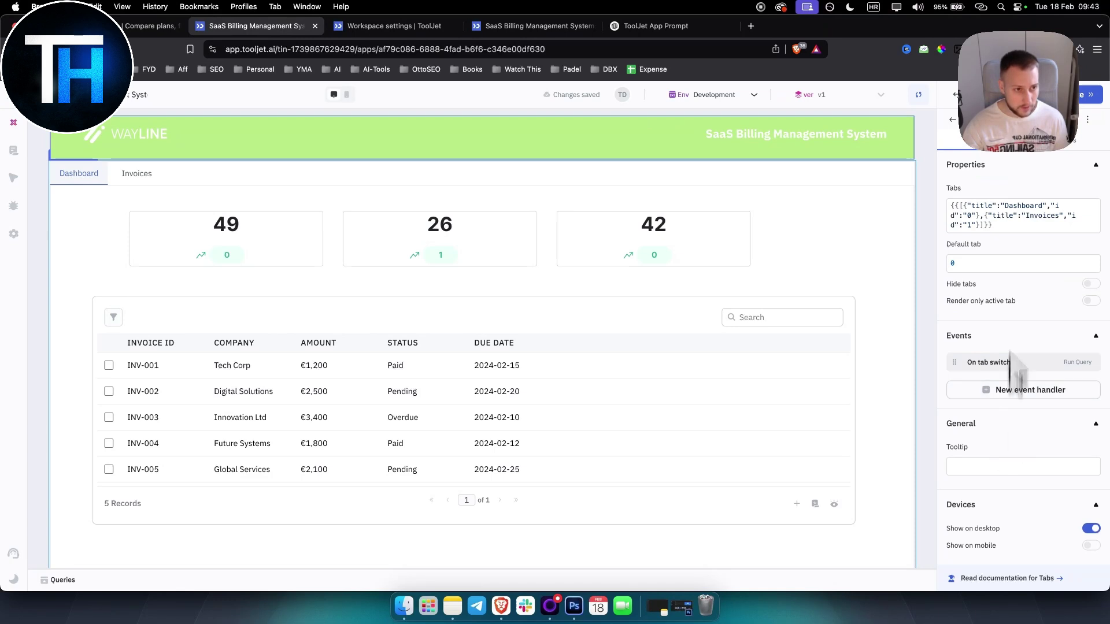
left_click(1067, 141)
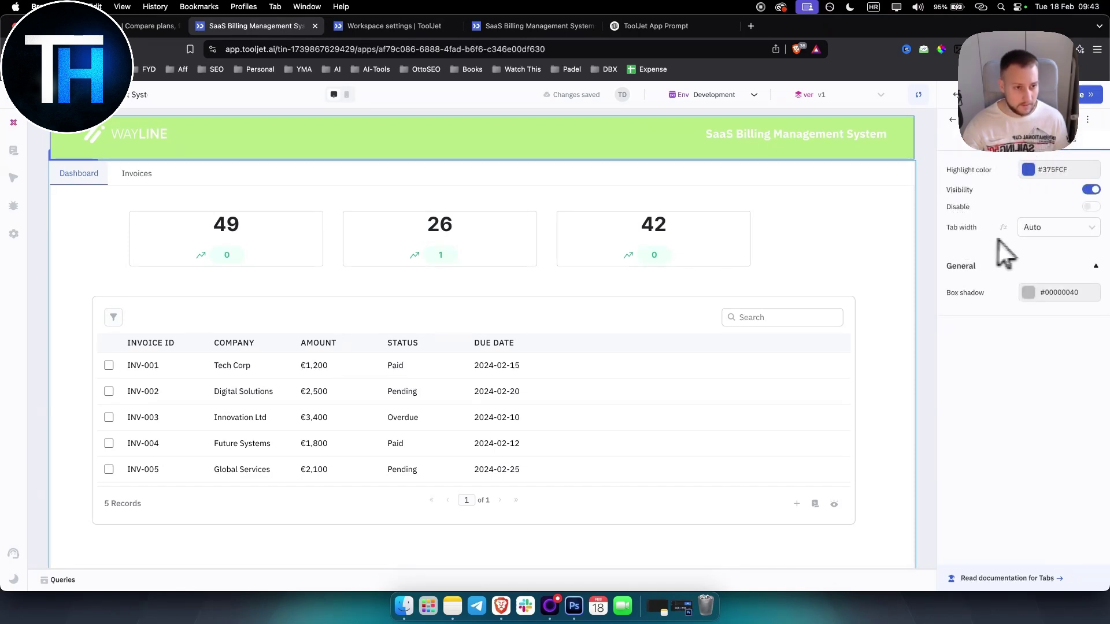
left_click(952, 122)
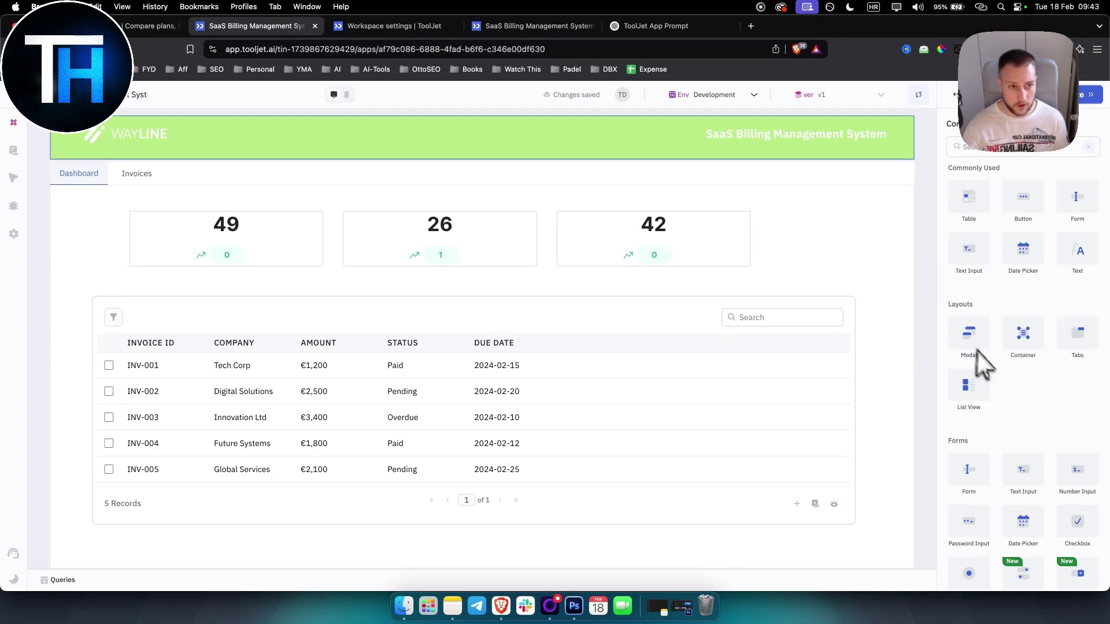
Browse the component library and add a Table component to the Dashboard tab, overlapping the stat cards and the recent invoices table.
scroll(1005, 370, "down", 5)
scroll(1020, 373, "down", 3)
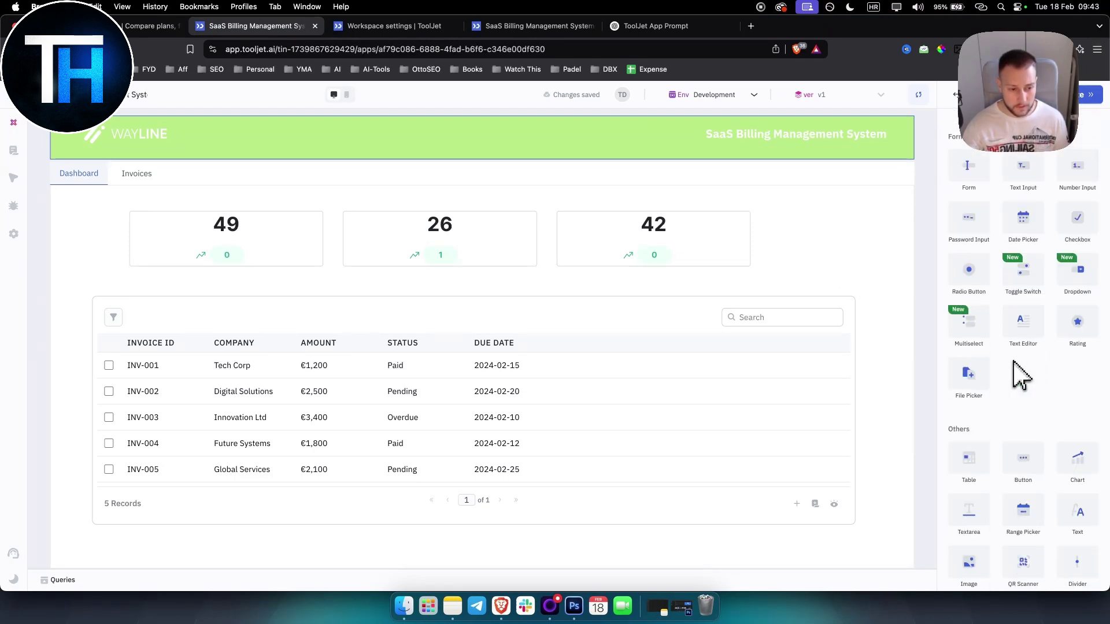
scroll(1016, 364, "up", 10)
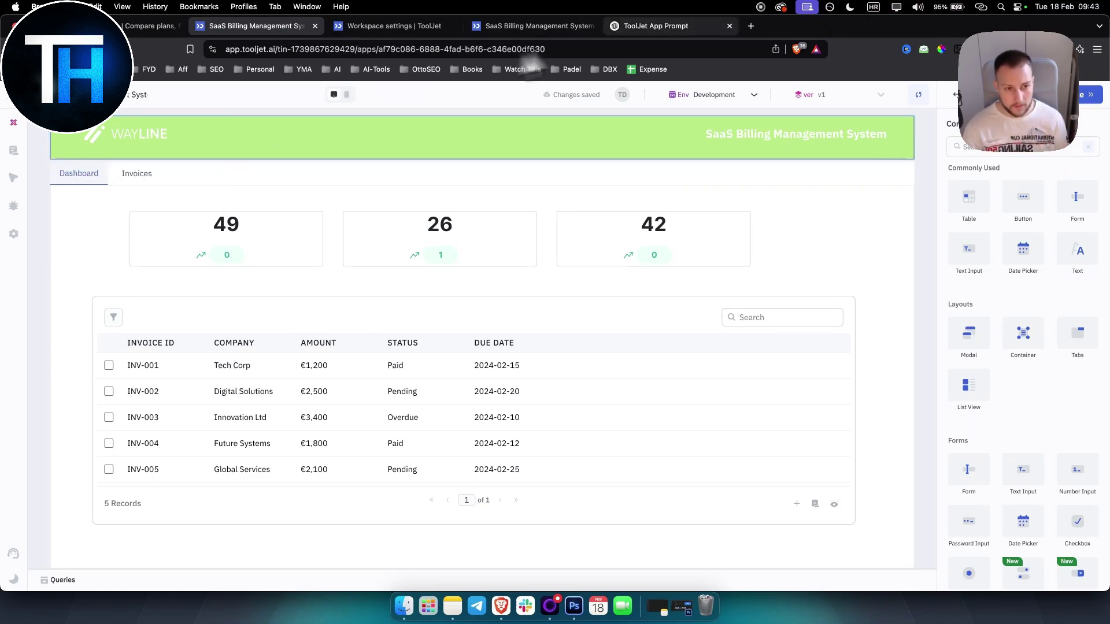
left_click_drag(973, 211, 139, 301)
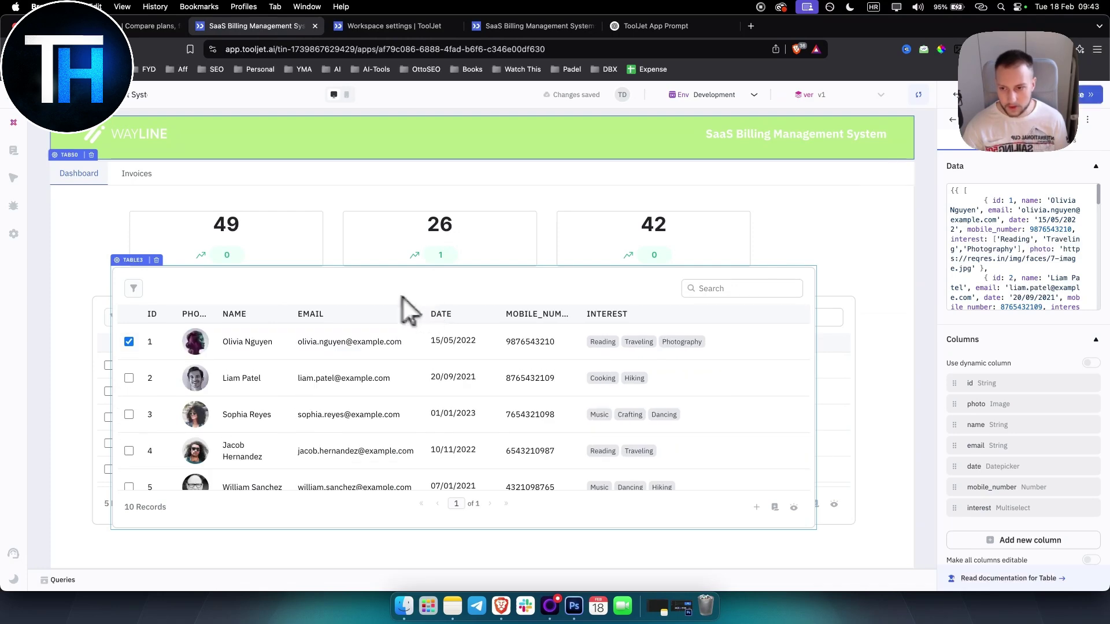
mouse_move(404, 310)
left_mouse_down()
mouse_move(384, 306)
mouse_move(404, 290)
left_mouse_up()
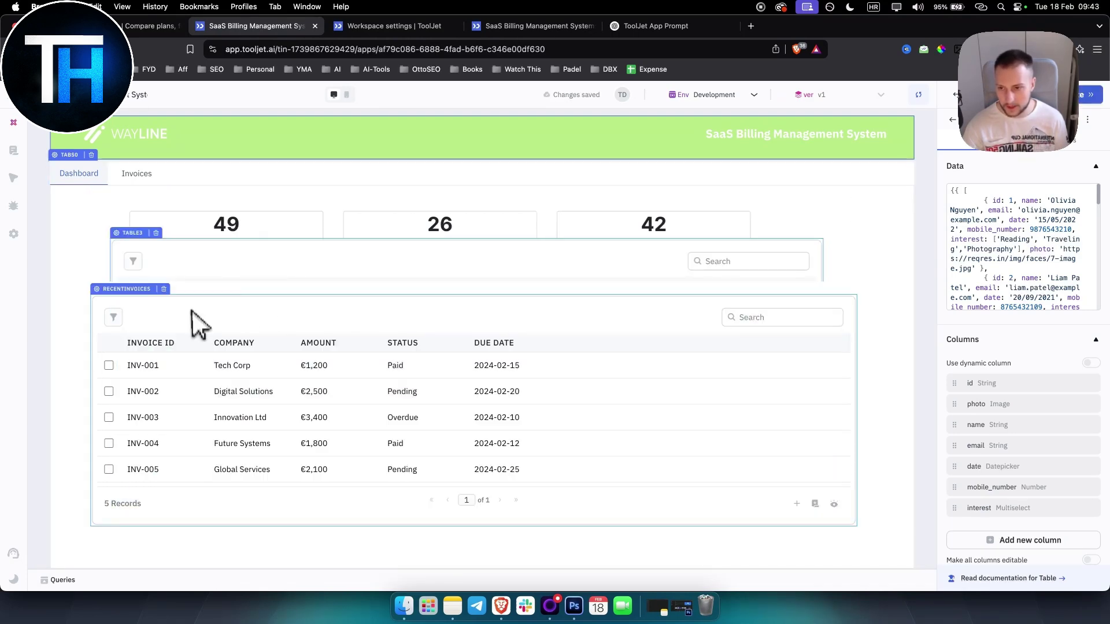
Delete the recent invoices table and move the new table into its place below the stat cards.
left_click(174, 301)
left_click(164, 289)
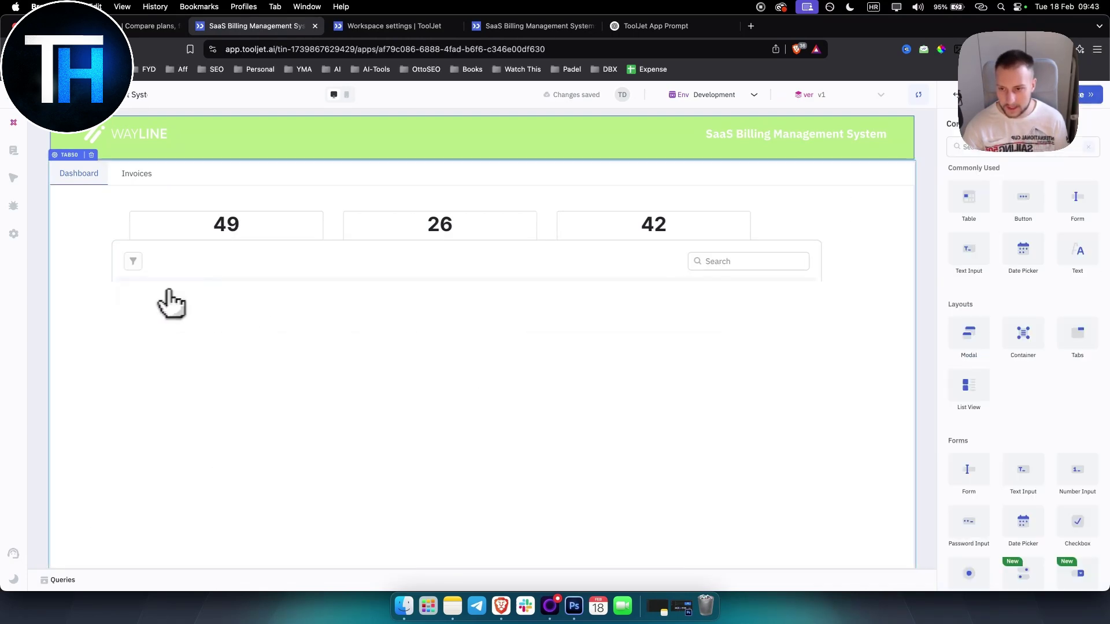
left_click(375, 298)
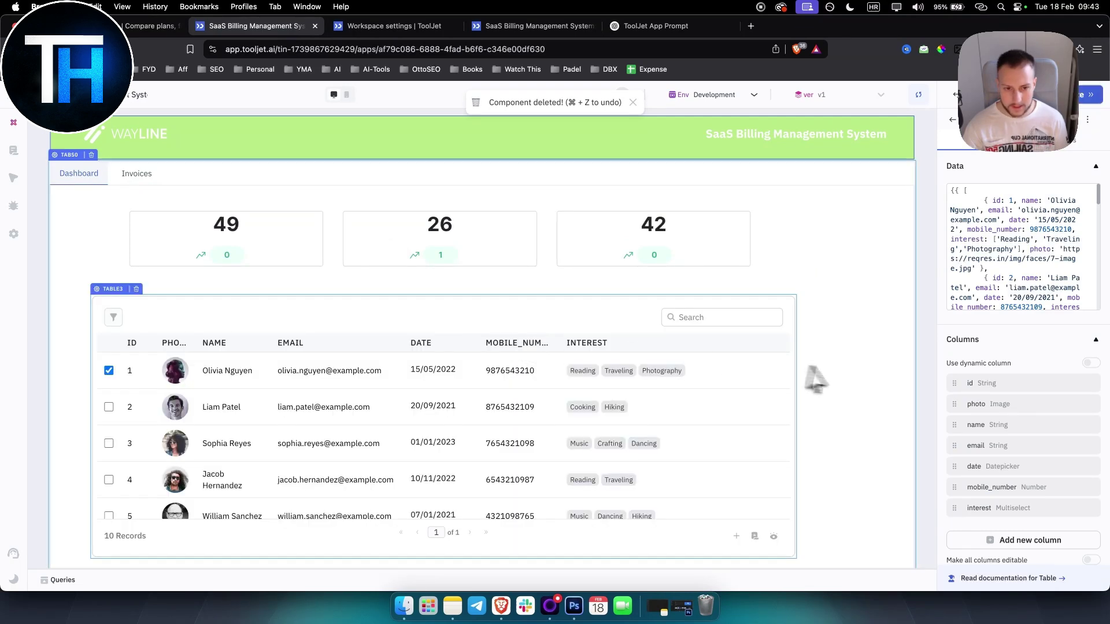
left_click(908, 382)
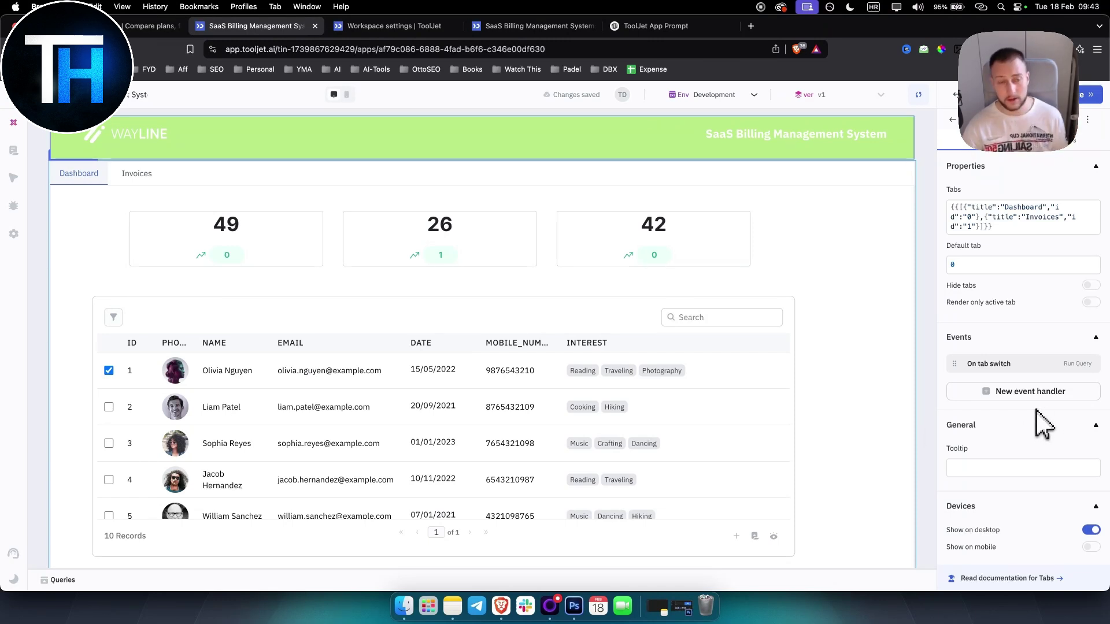
Promote app version v1 from Development to Staging.
left_click(950, 121)
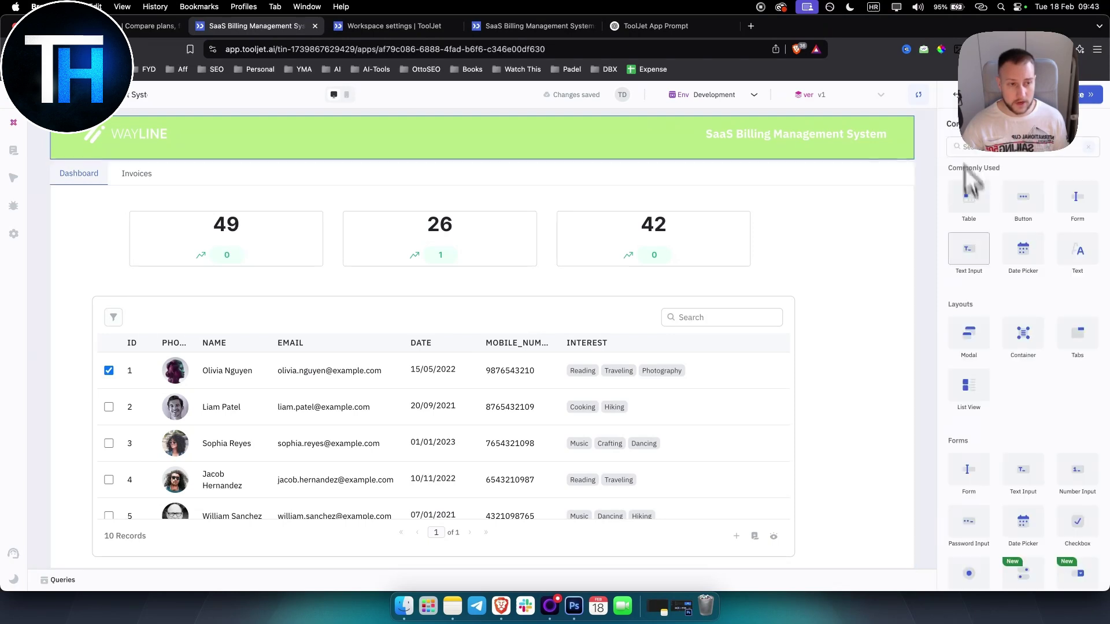
left_click(1085, 97)
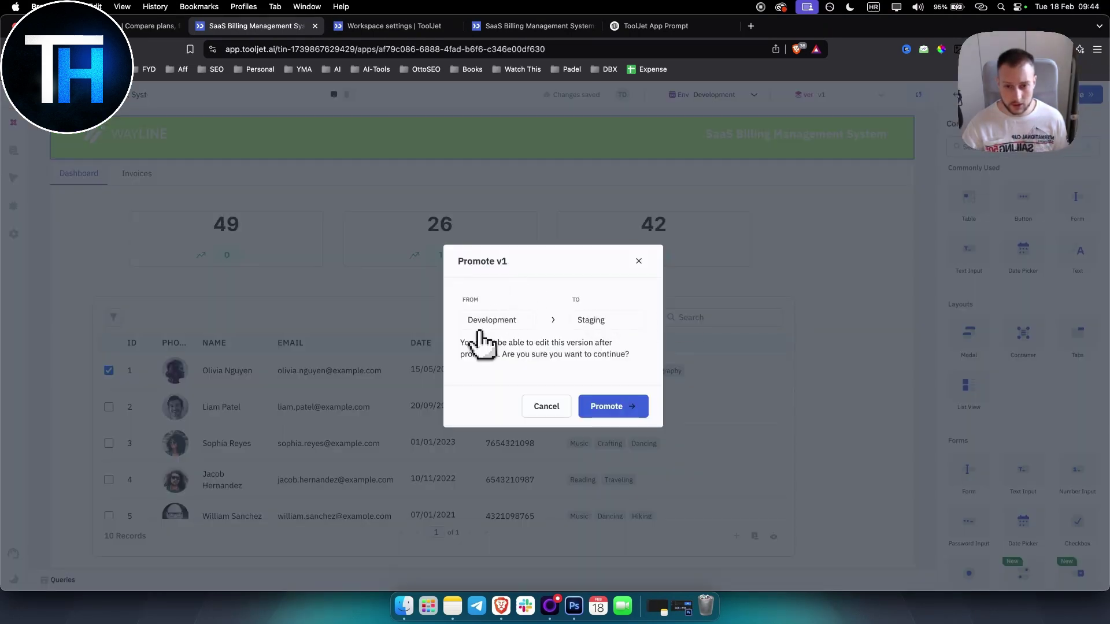
double_click(469, 300)
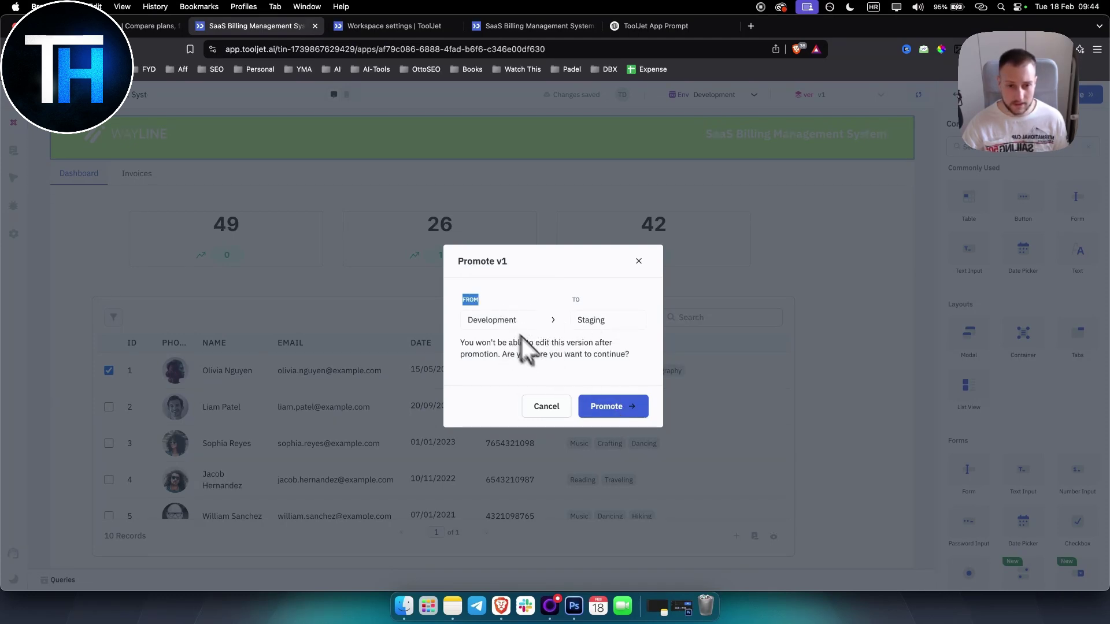
left_click(614, 412)
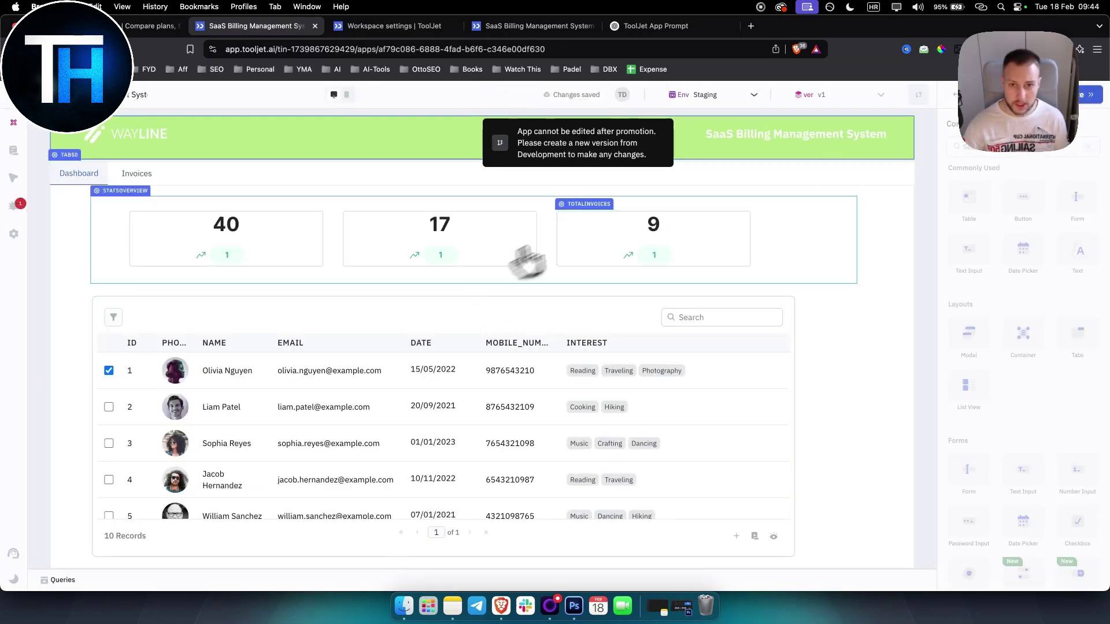
left_click_drag(572, 144, 643, 140)
left_click(635, 164)
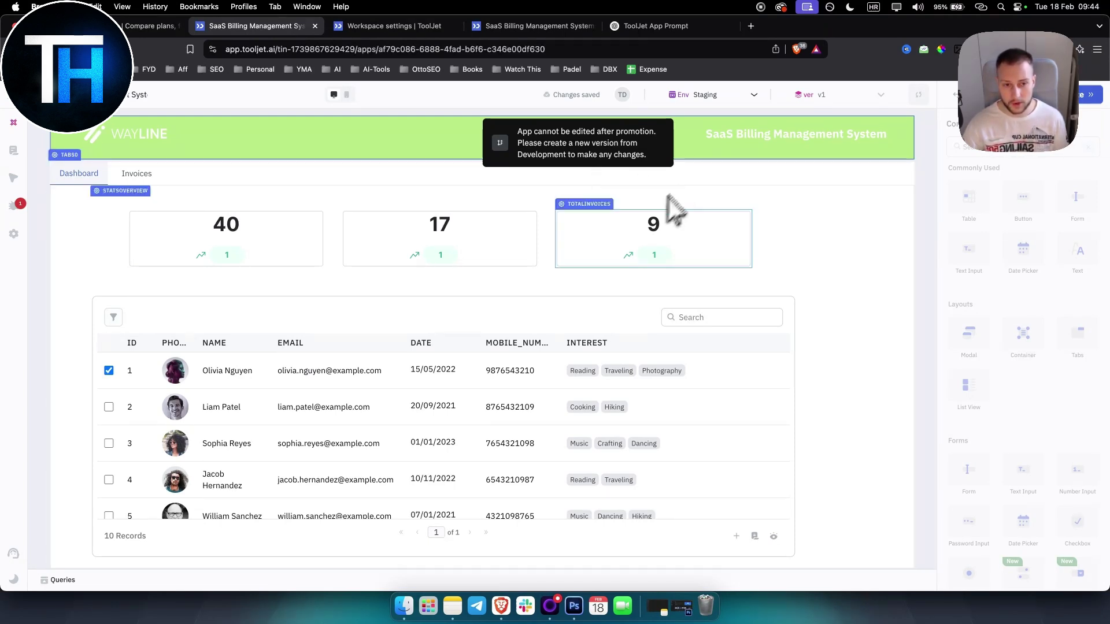
left_click(291, 219)
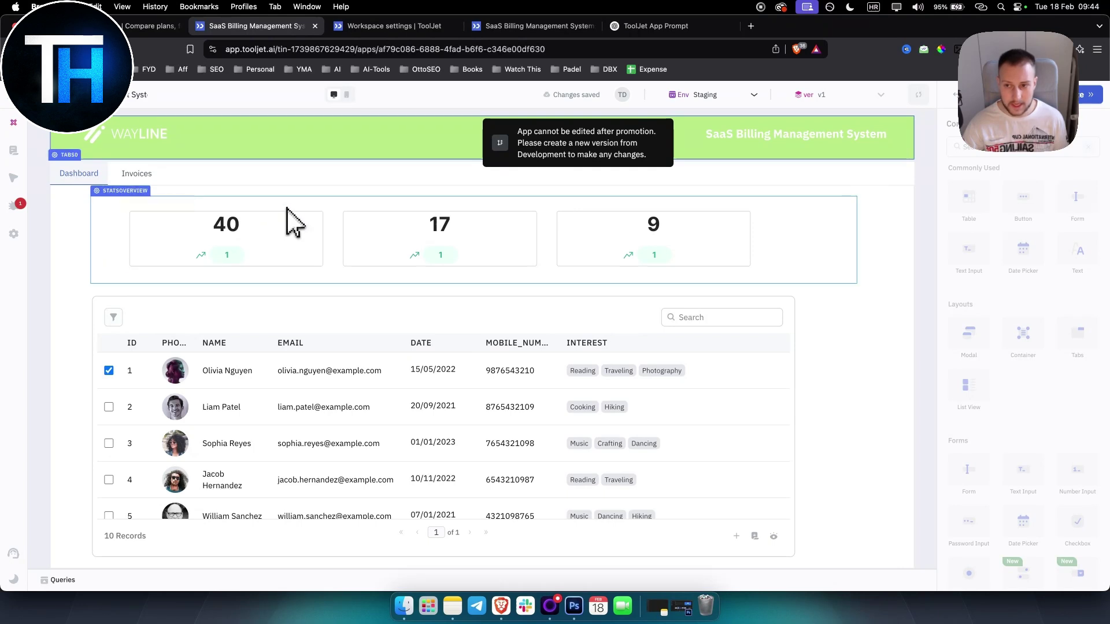